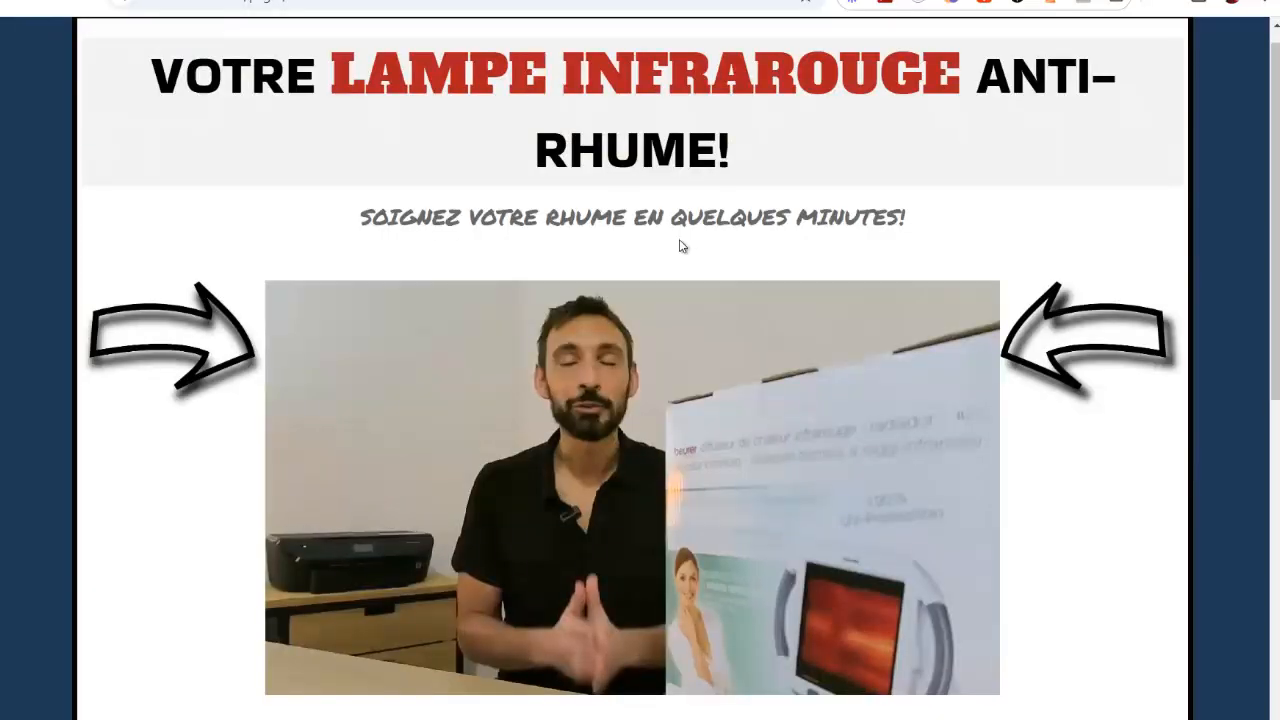
Step: Play the video on the infrared lamp page and open the product offer linked by its "ACHETER LA LAMPE INFRAROUGE !" overlay
scroll(474, 418, down, 1)
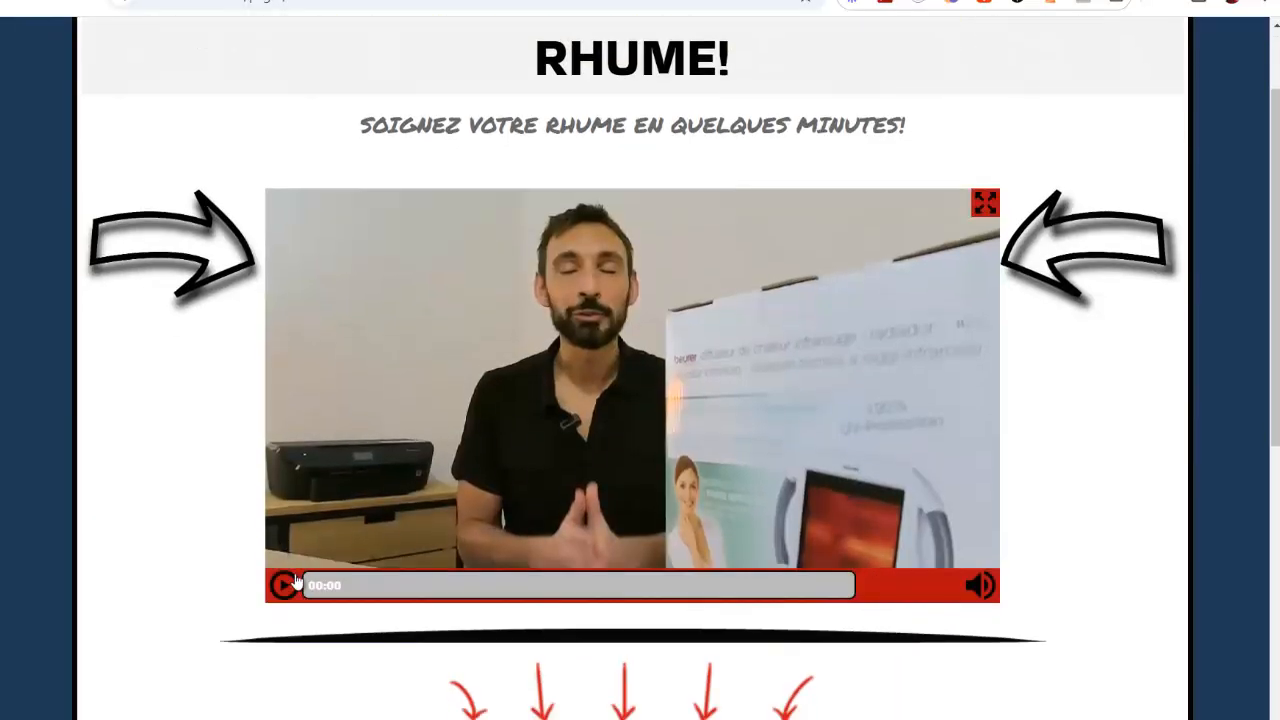
scroll(507, 408, down, 1)
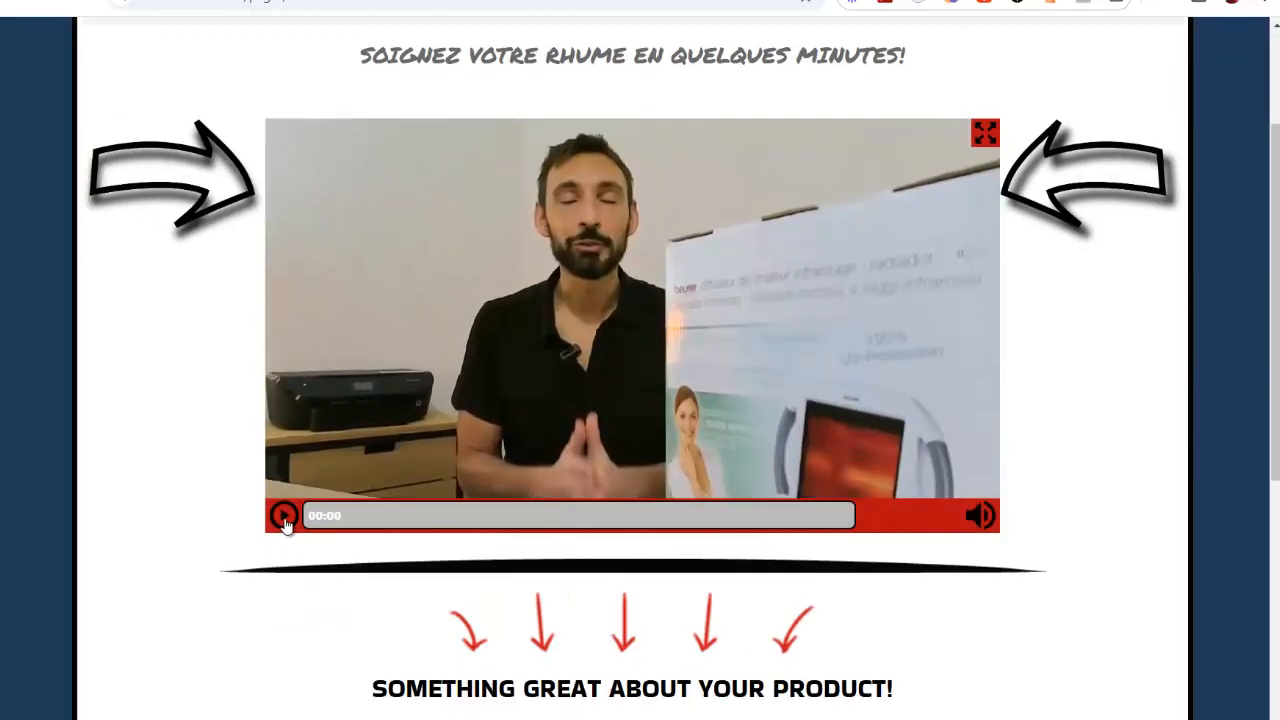
click(283, 515)
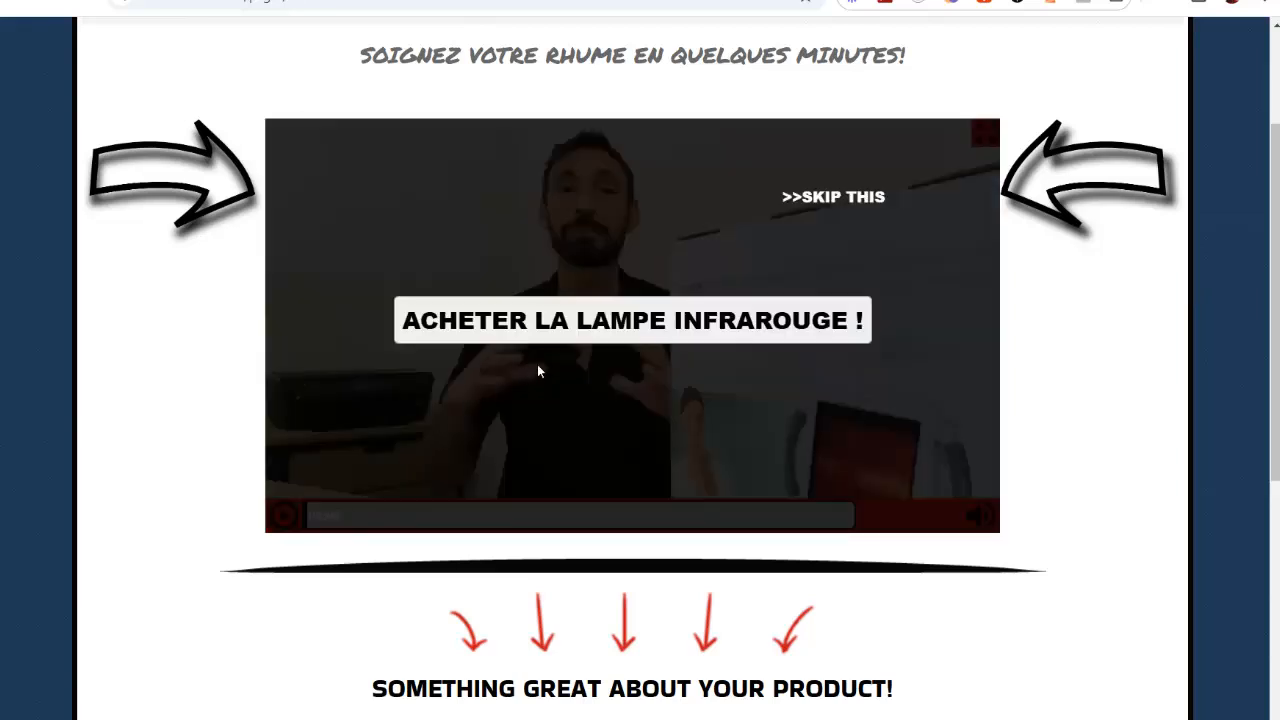
click(674, 320)
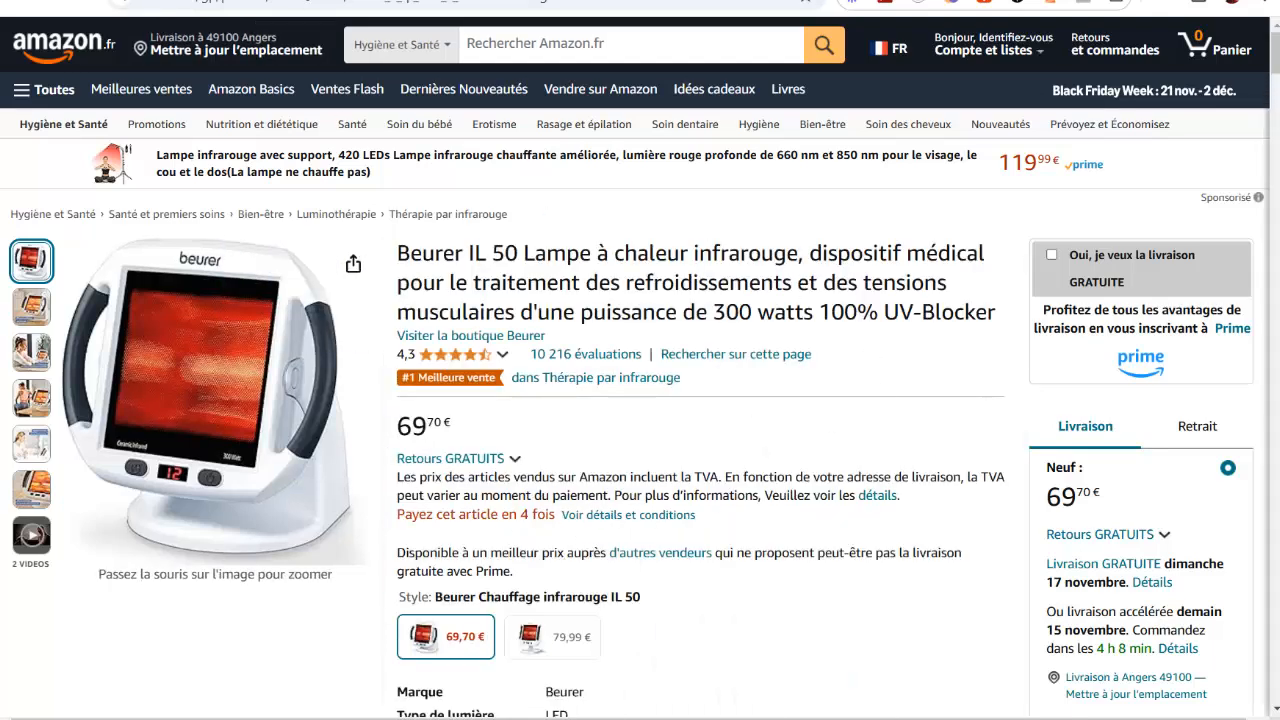
click(520, 0)
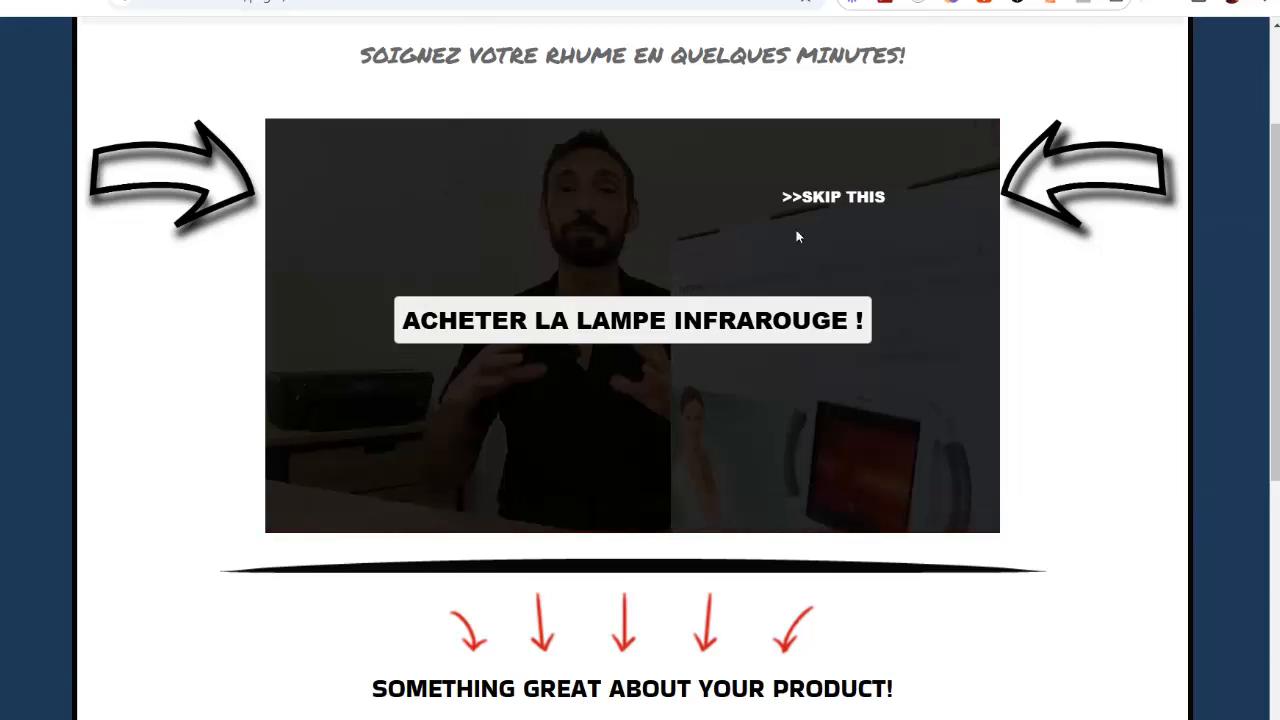
scroll(408, 320, up, 1)
scroll(540, 305, down, 1)
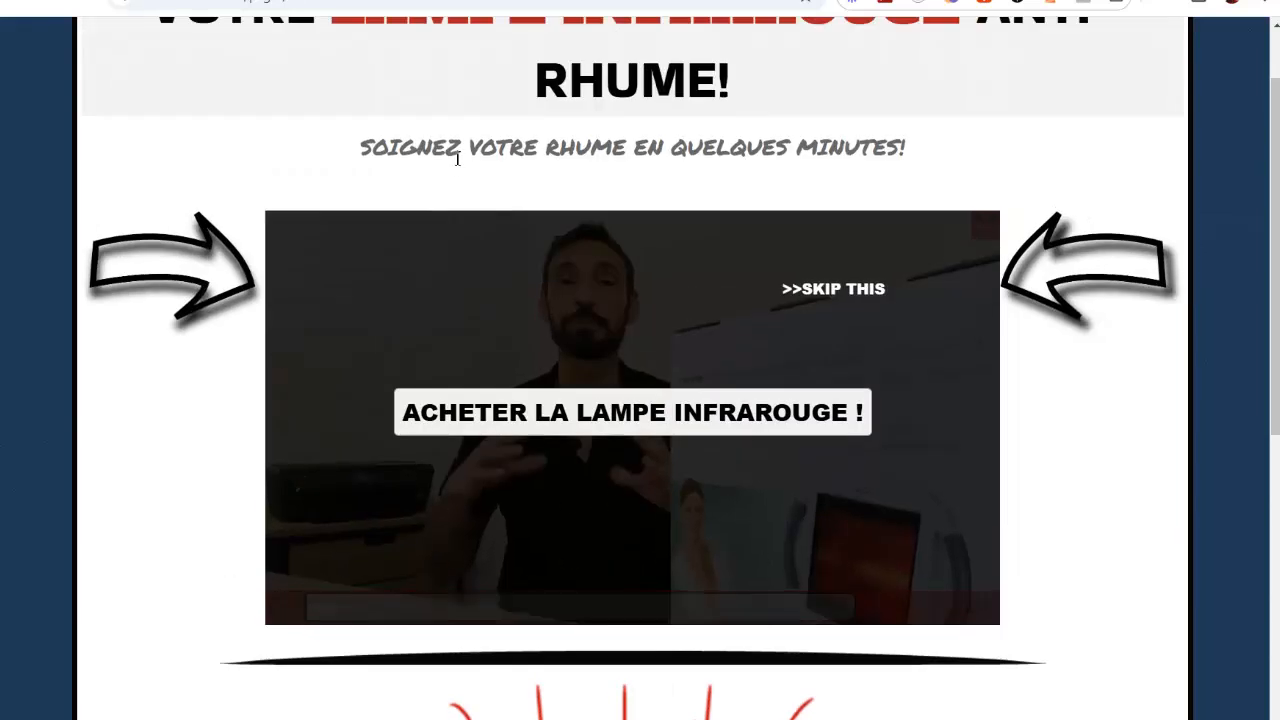
scroll(443, 185, up, 1)
scroll(443, 185, up, 1)
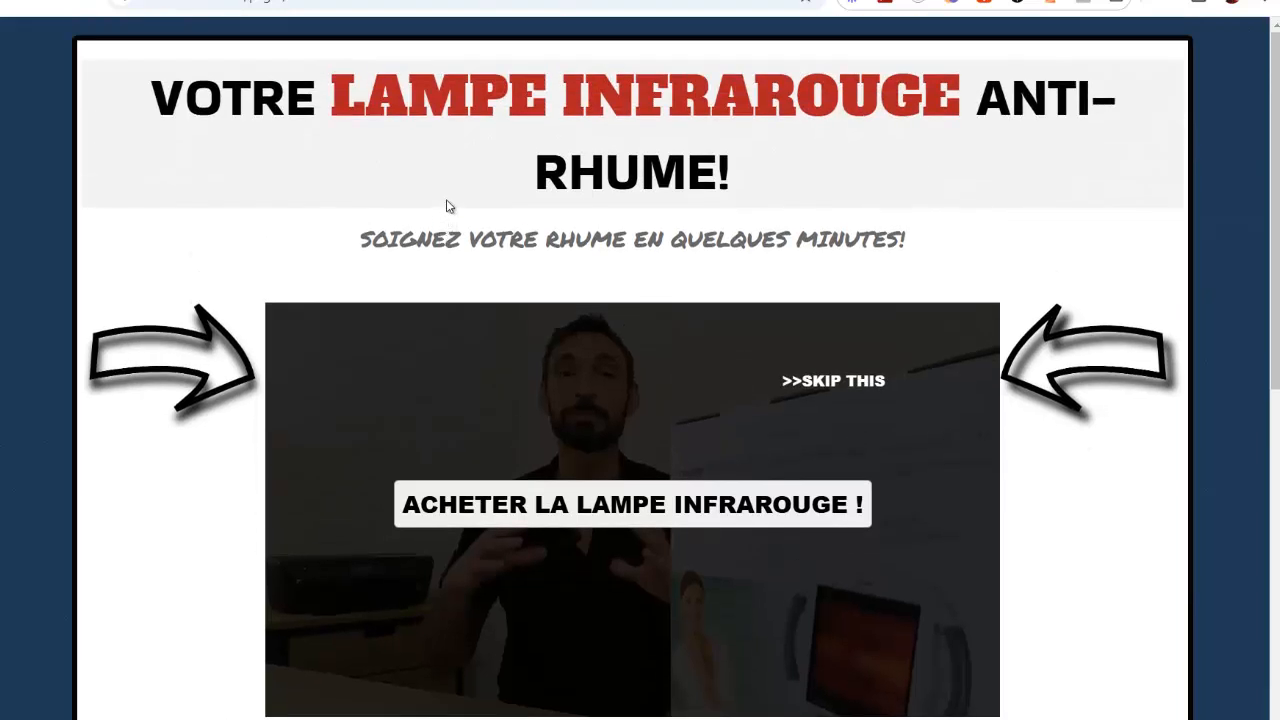
scroll(450, 190, down, 1)
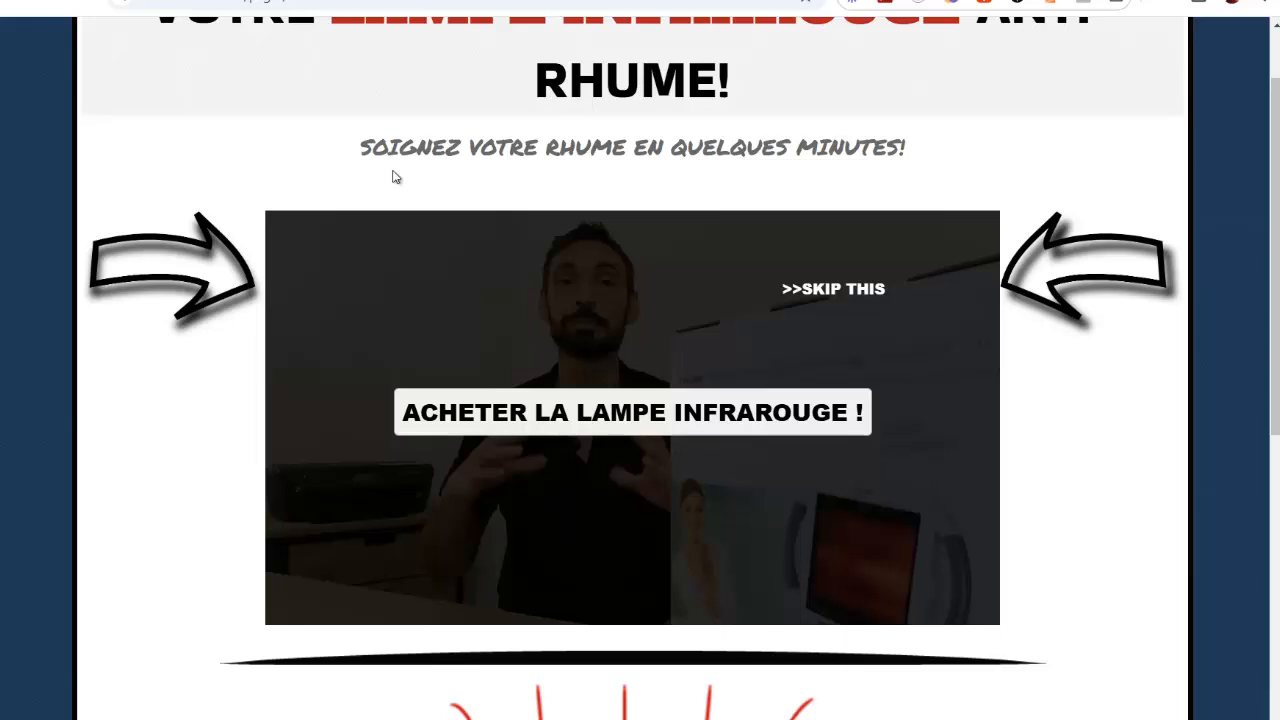
scroll(312, 186, up, 1)
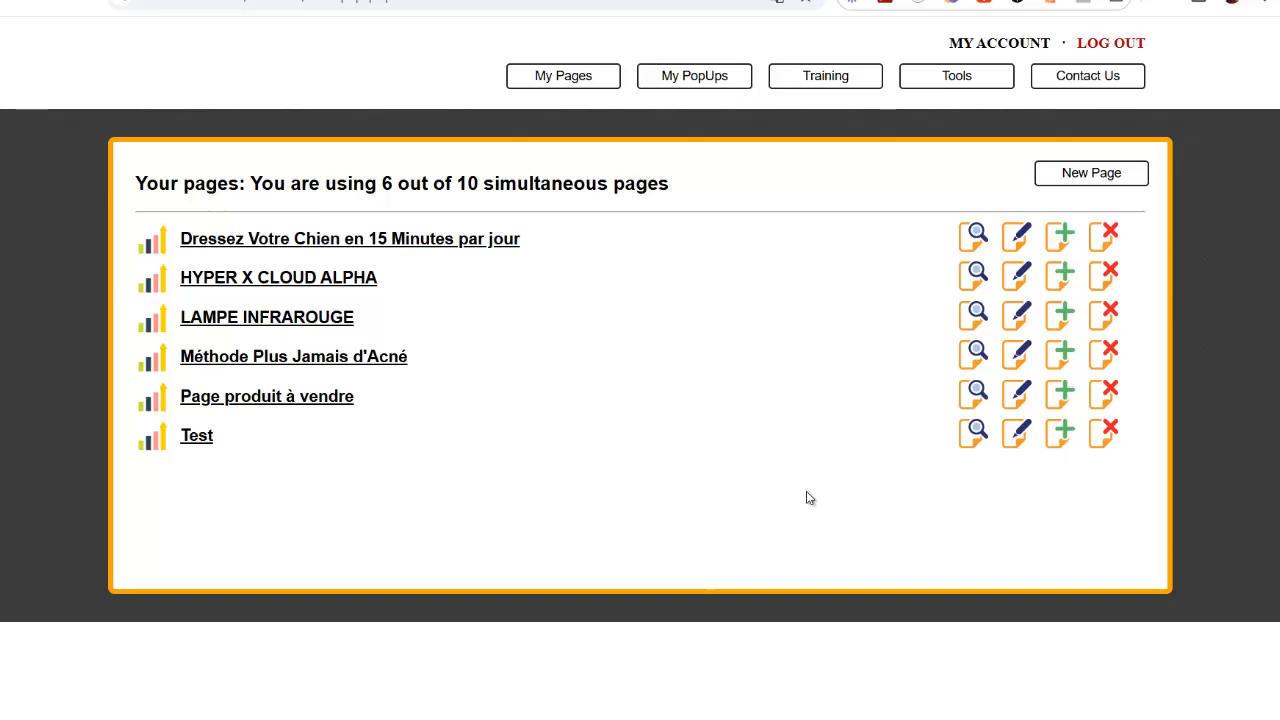
Step: Create a new page named with the YouTube video title "CRÉEZ DES VIDÉOS AVEC L'IA EN N'IMPORTE QUELLE LANGUE" and open it for editing
click(1095, 174)
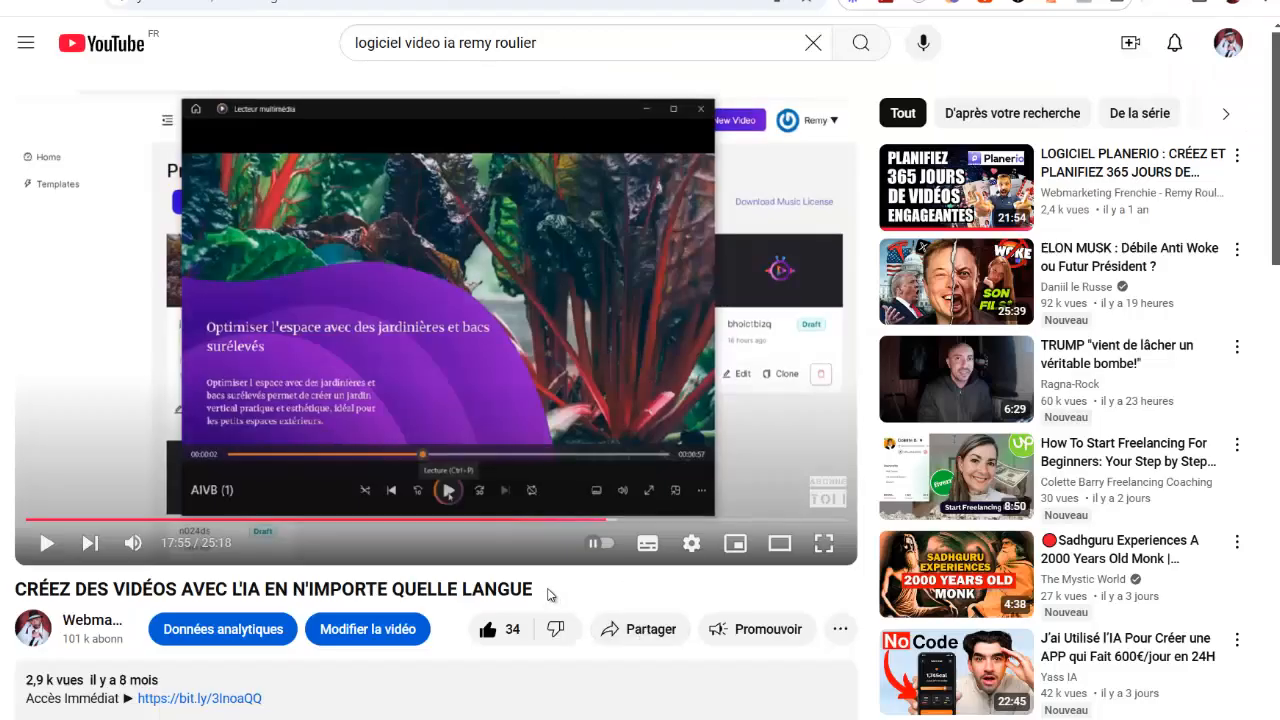
drag(547, 595, 17, 578)
key(ctrl+c)
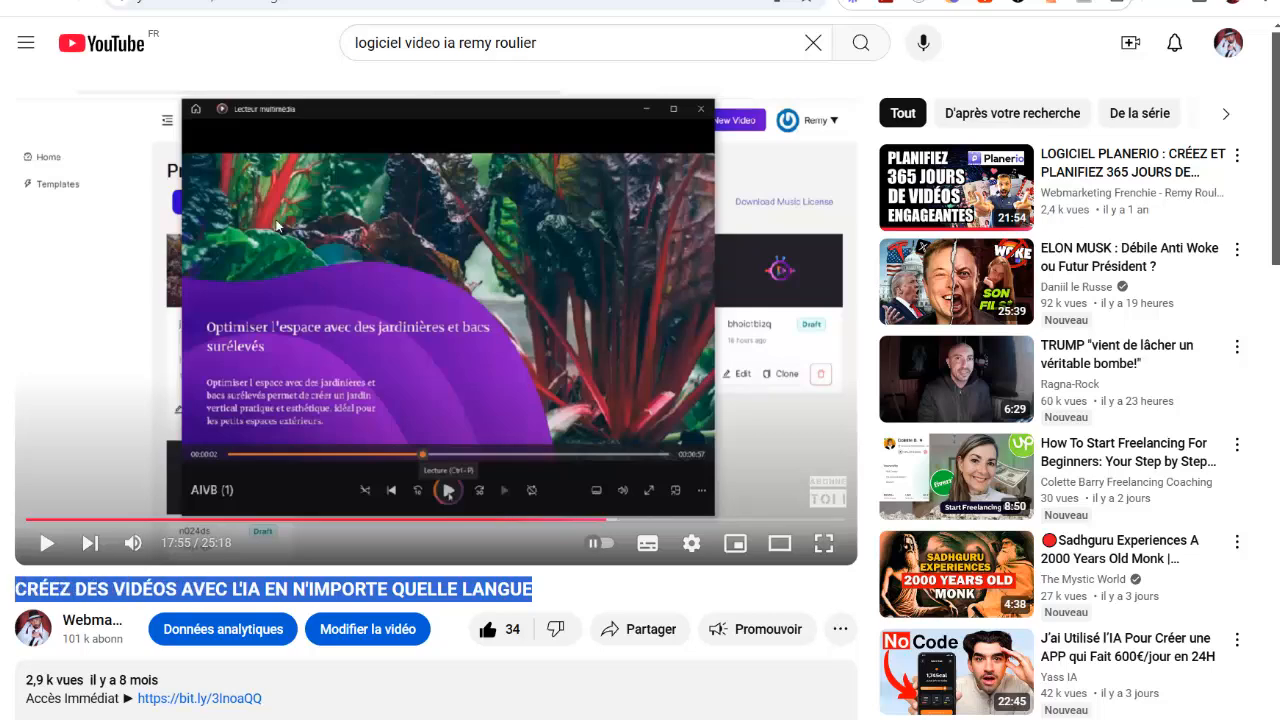
click(150, 1)
click(511, 176)
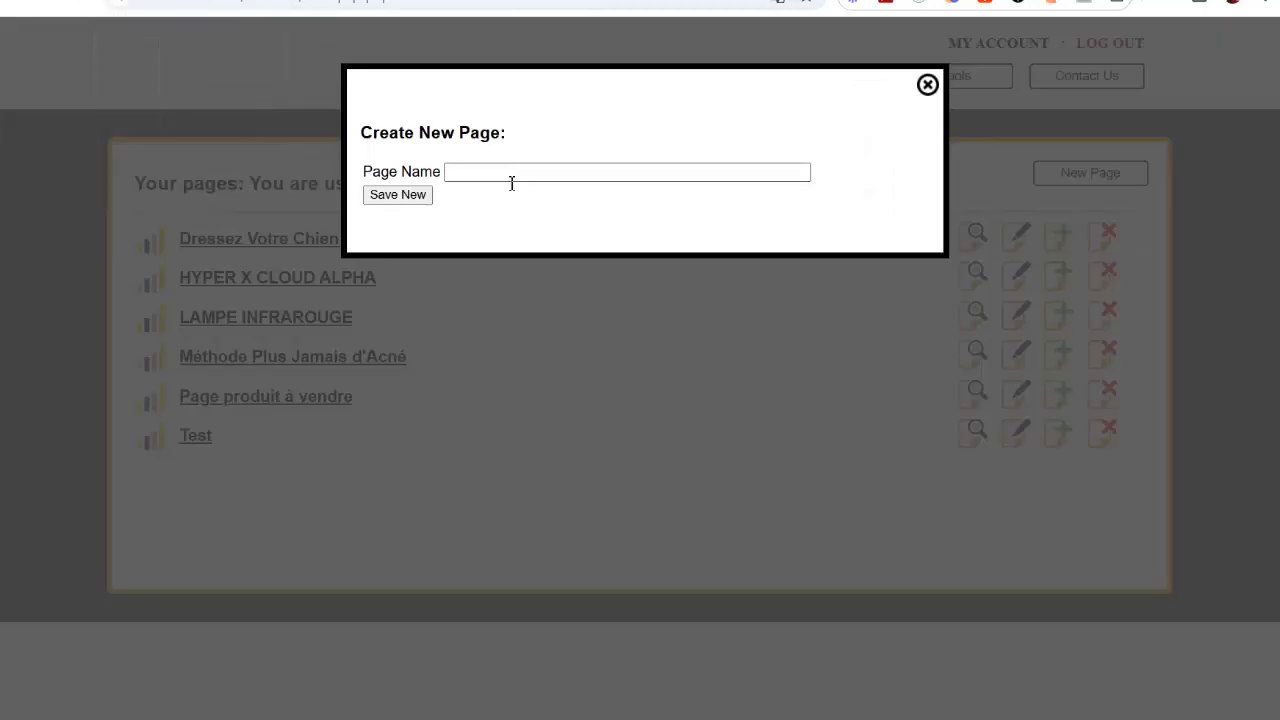
key(ctrl+v)
click(397, 195)
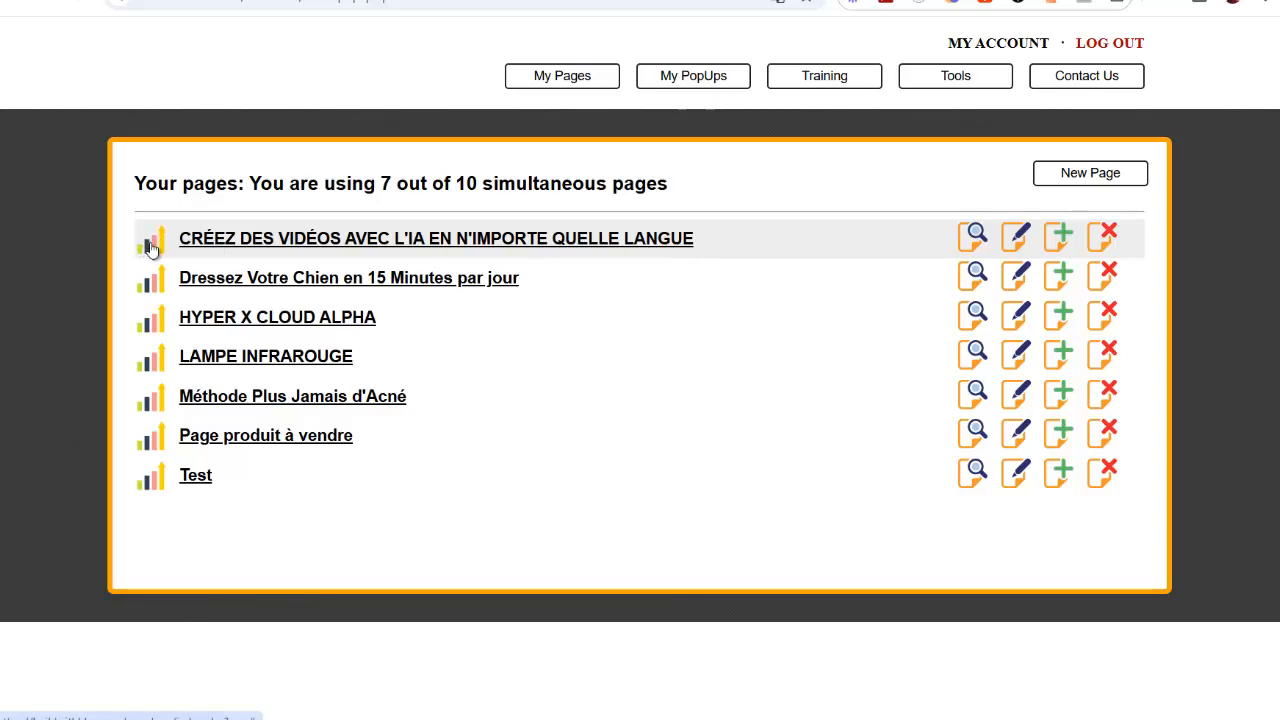
click(1016, 238)
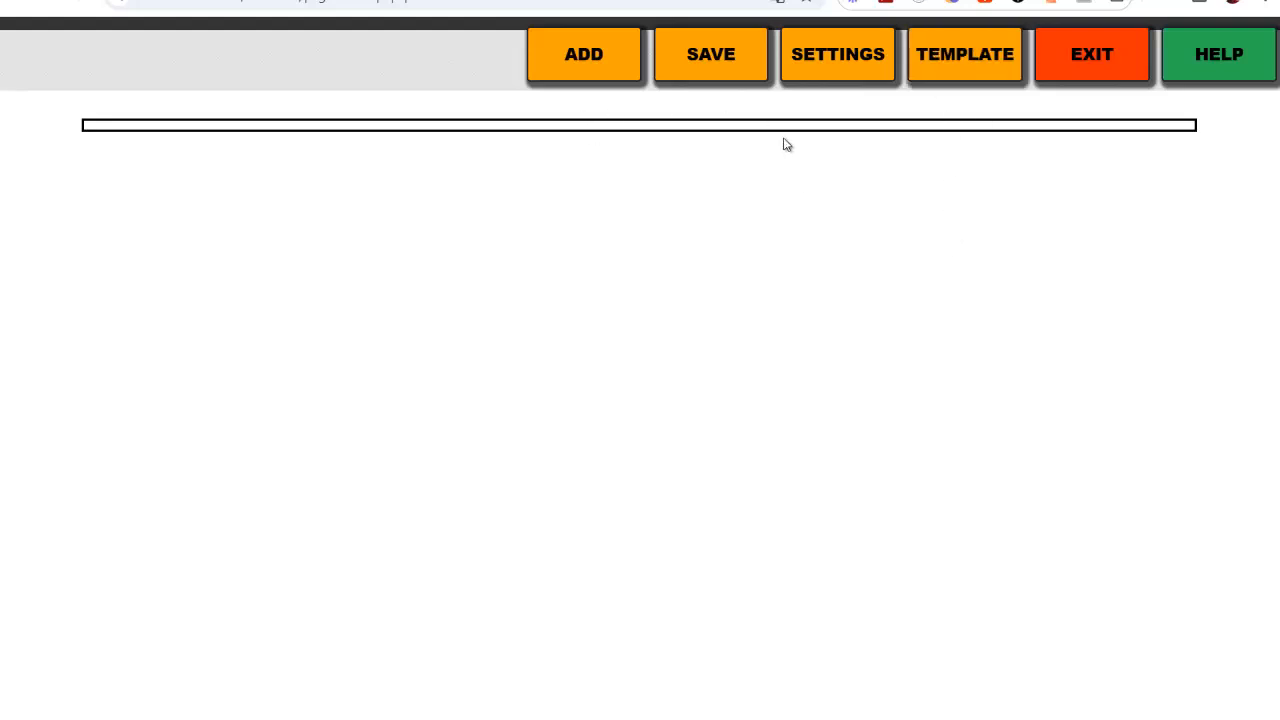
Step: Set the page's background color to dark red, RGB 148, 5, 5
click(837, 52)
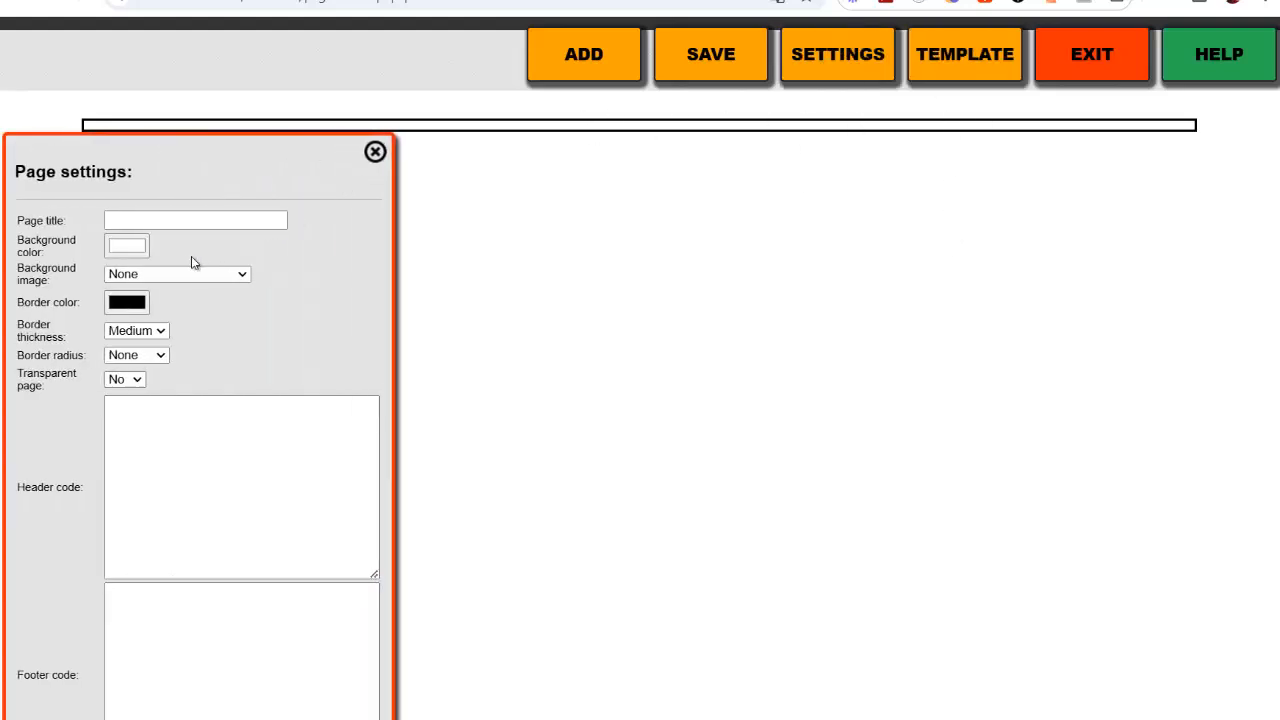
click(139, 250)
drag(200, 334, 309, 313)
key(Return)
Step: Try light-wood.jpg as the page's background image and replace it with texture12.png
click(234, 275)
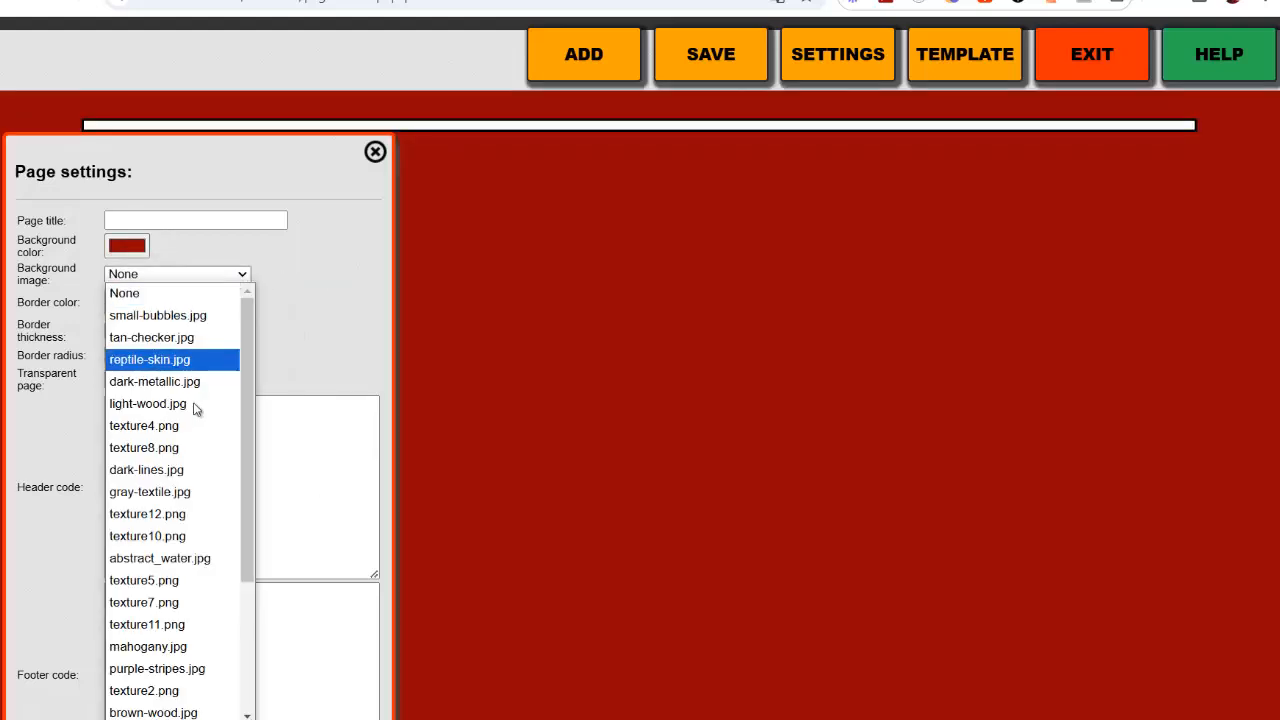
click(189, 412)
click(214, 331)
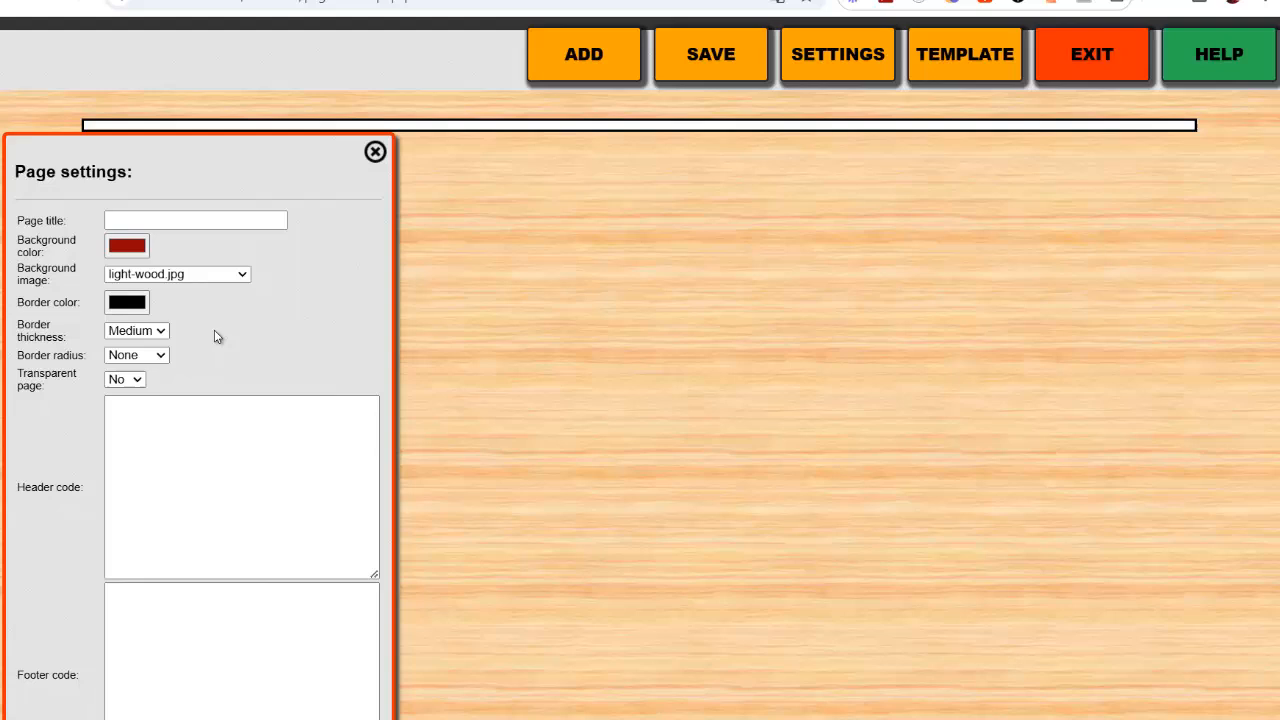
click(200, 276)
click(177, 531)
click(200, 276)
click(190, 512)
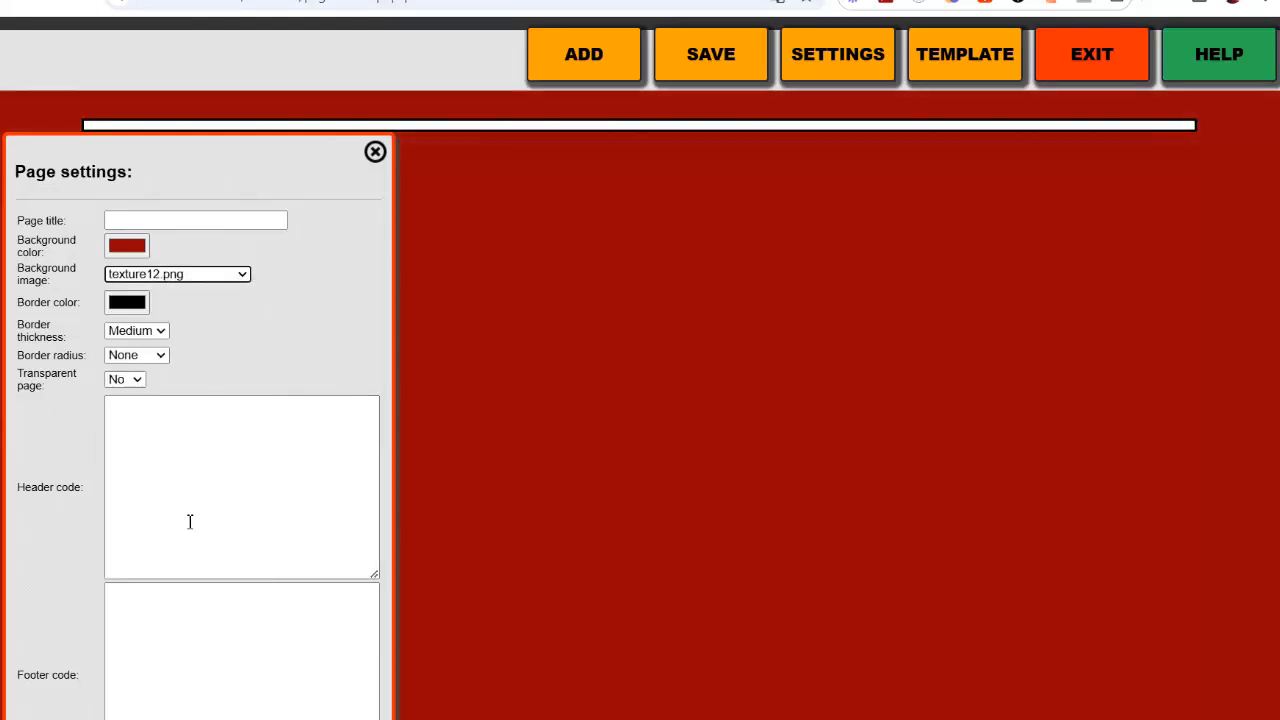
Step: Change the page's background color to bright green, RGB 126, 253, 23, and close the page settings
click(127, 246)
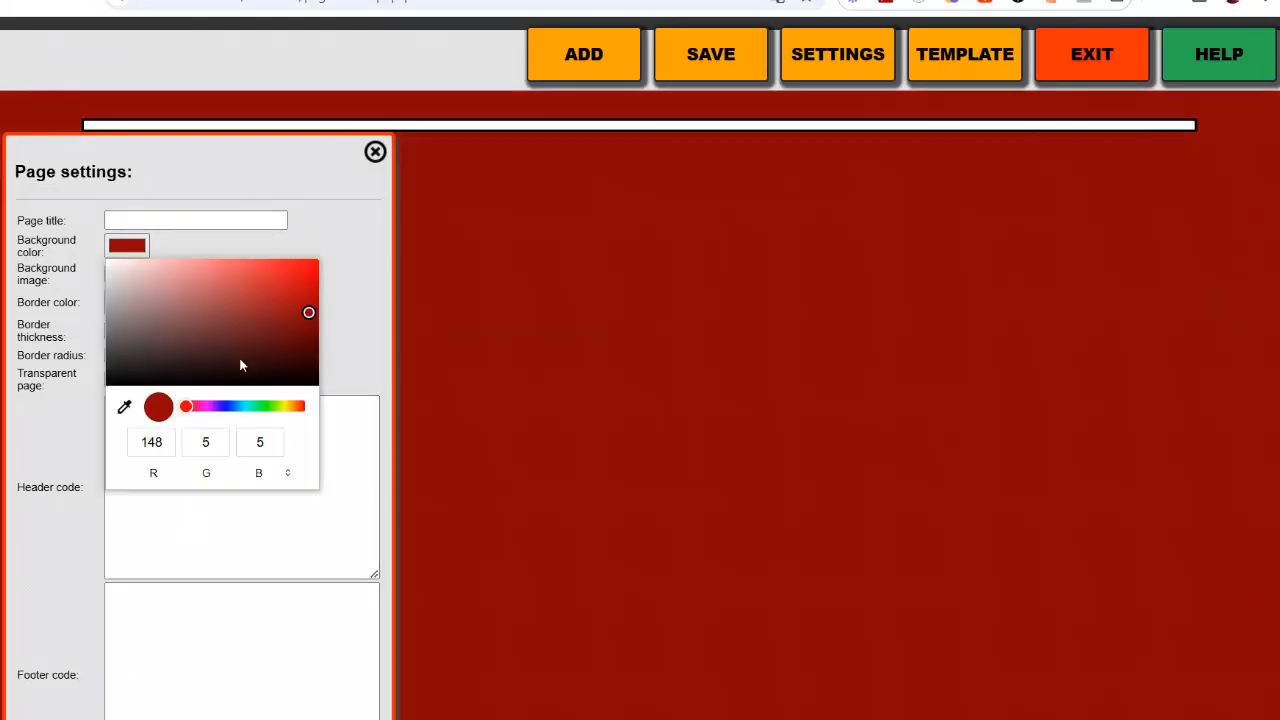
click(271, 406)
click(286, 266)
click(297, 262)
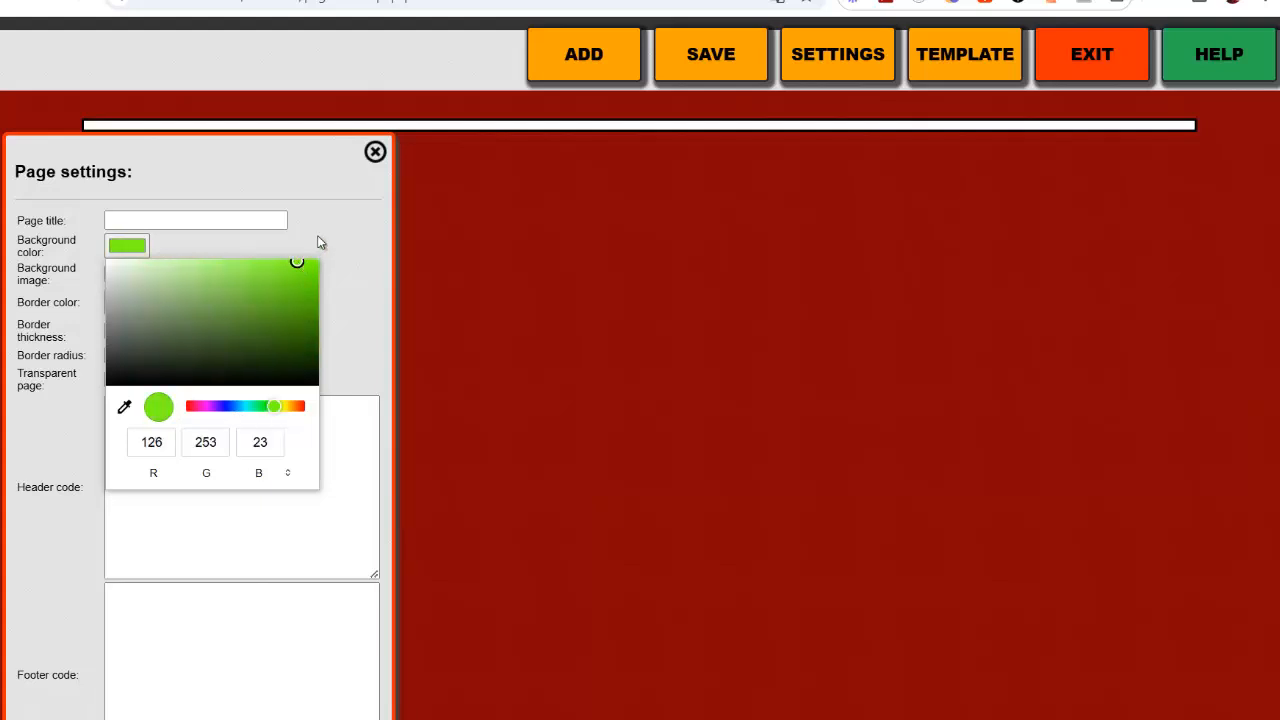
click(346, 279)
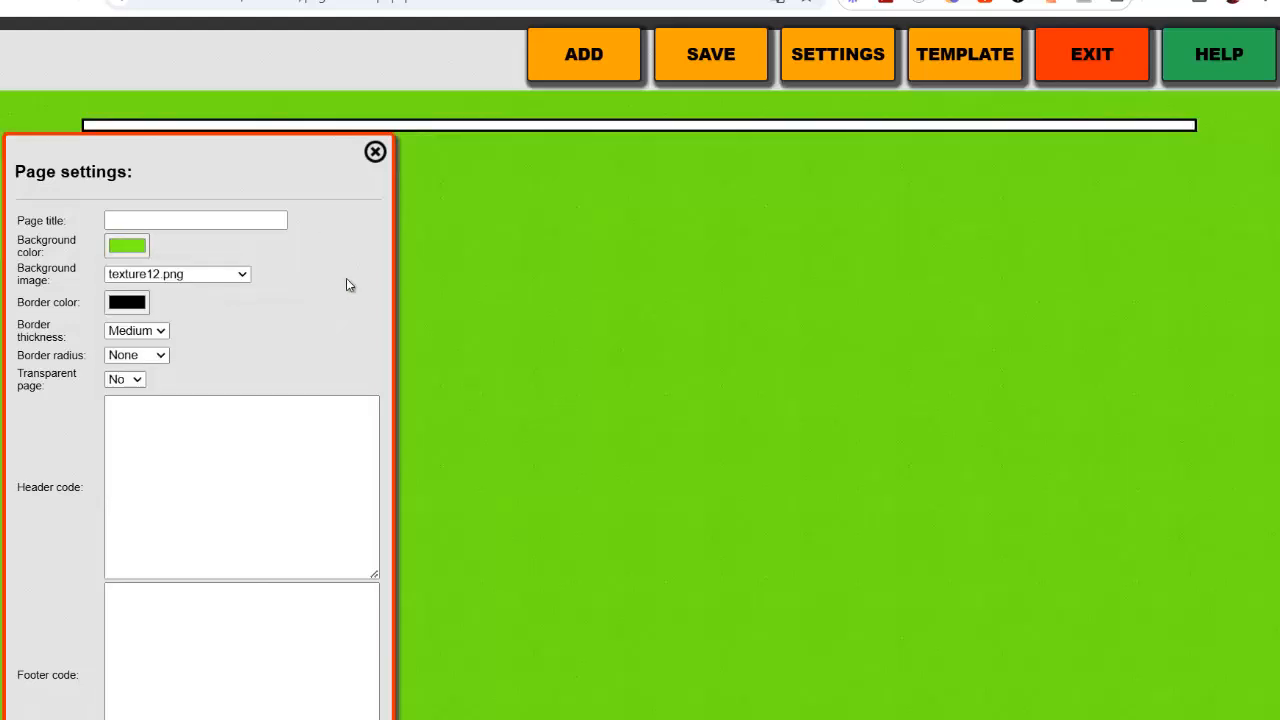
click(375, 153)
Step: Add a three-column row with a wide middle block and check the content types and text editor for that block
click(605, 58)
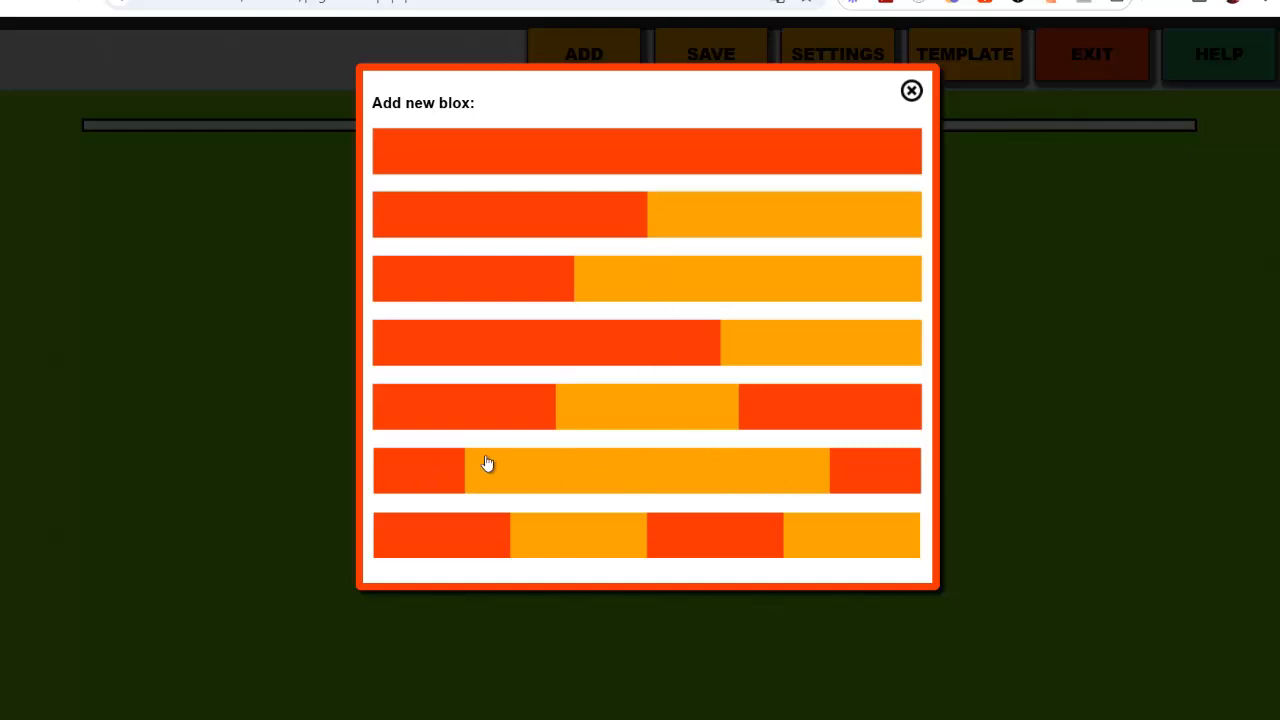
click(714, 477)
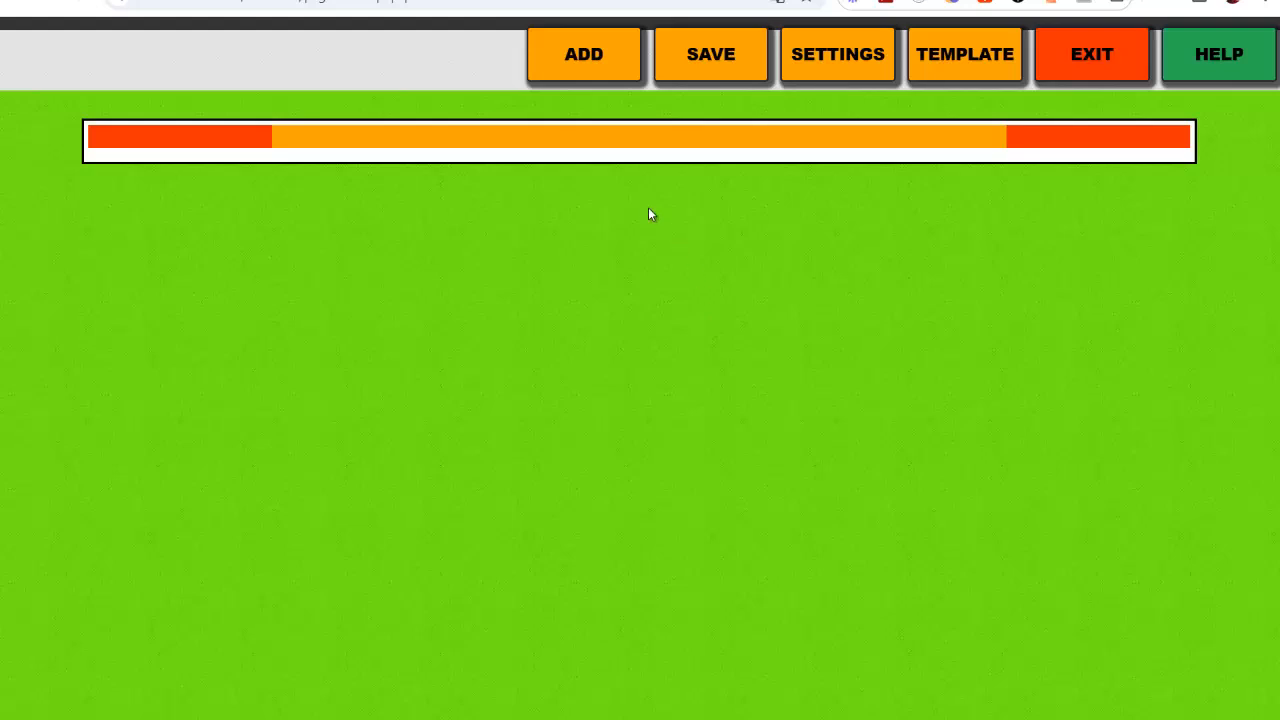
click(306, 140)
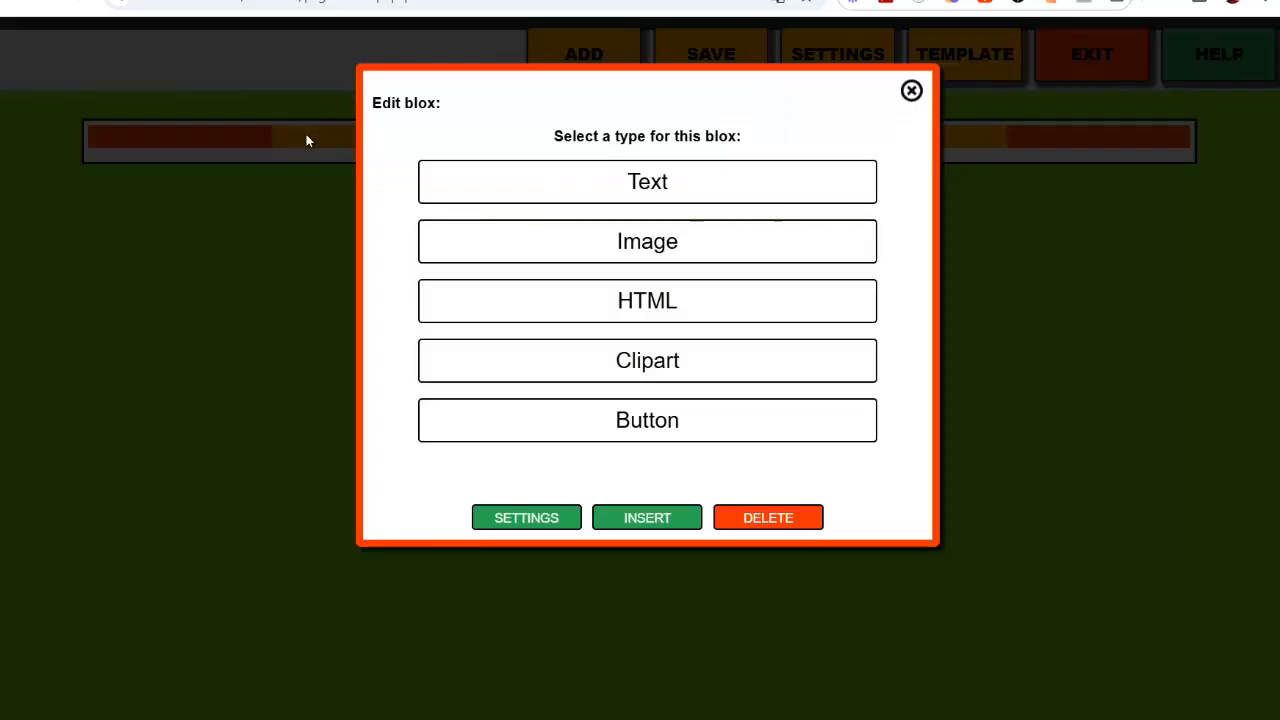
click(684, 196)
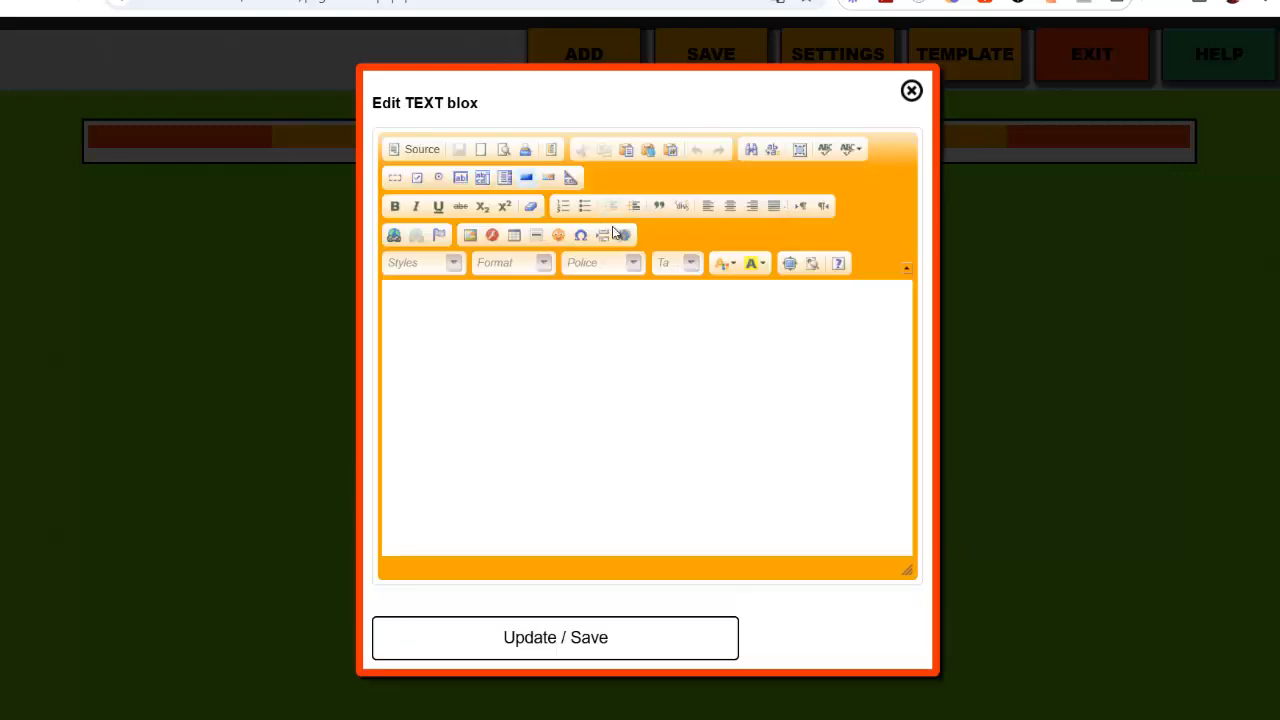
click(911, 92)
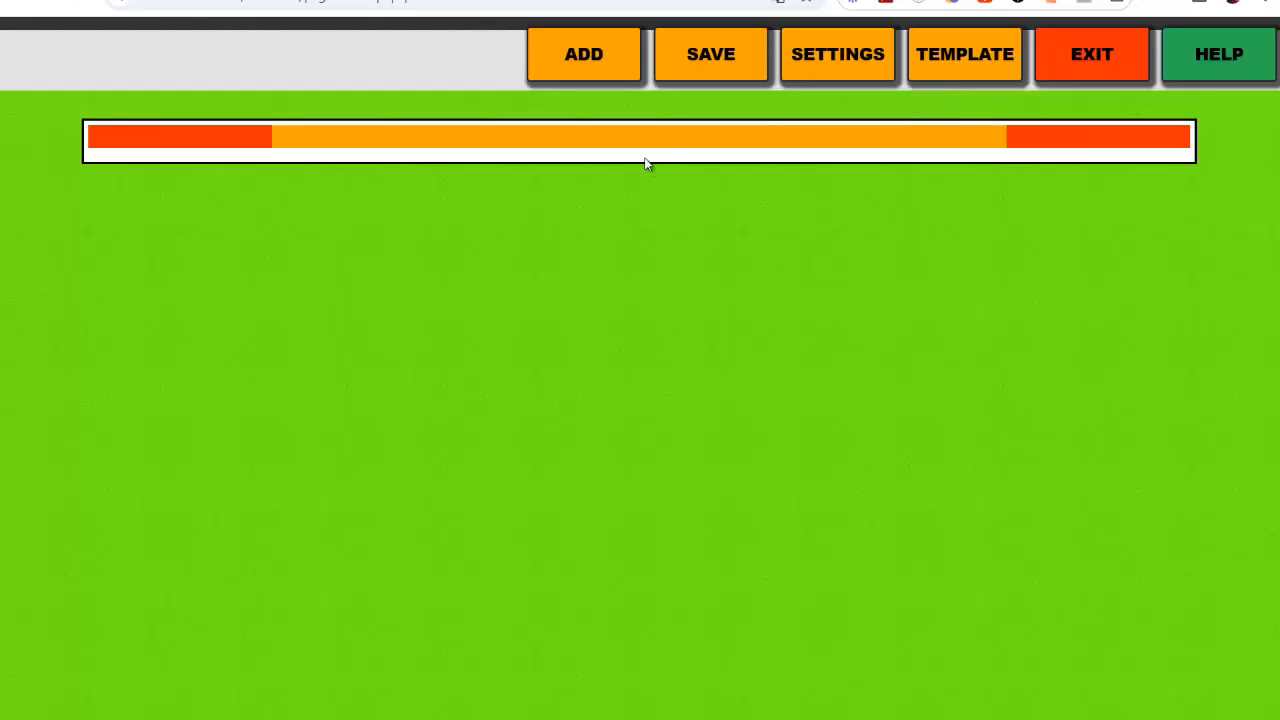
click(1005, 150)
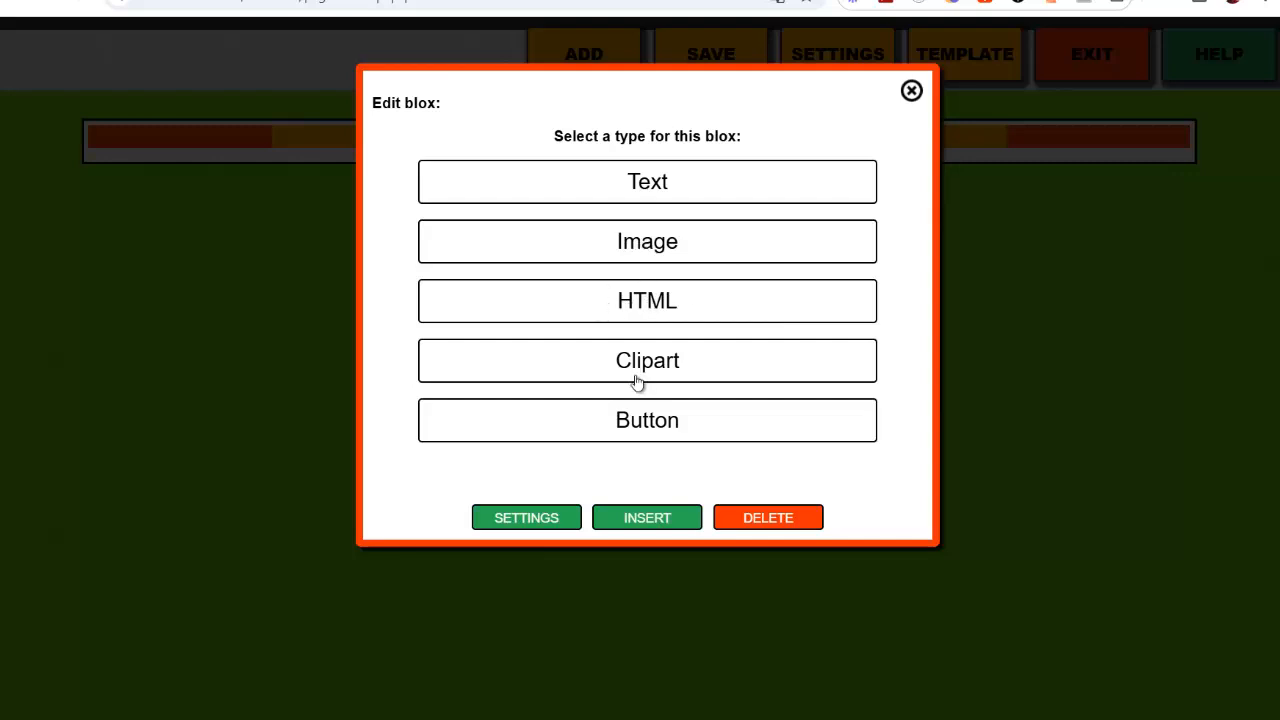
click(911, 91)
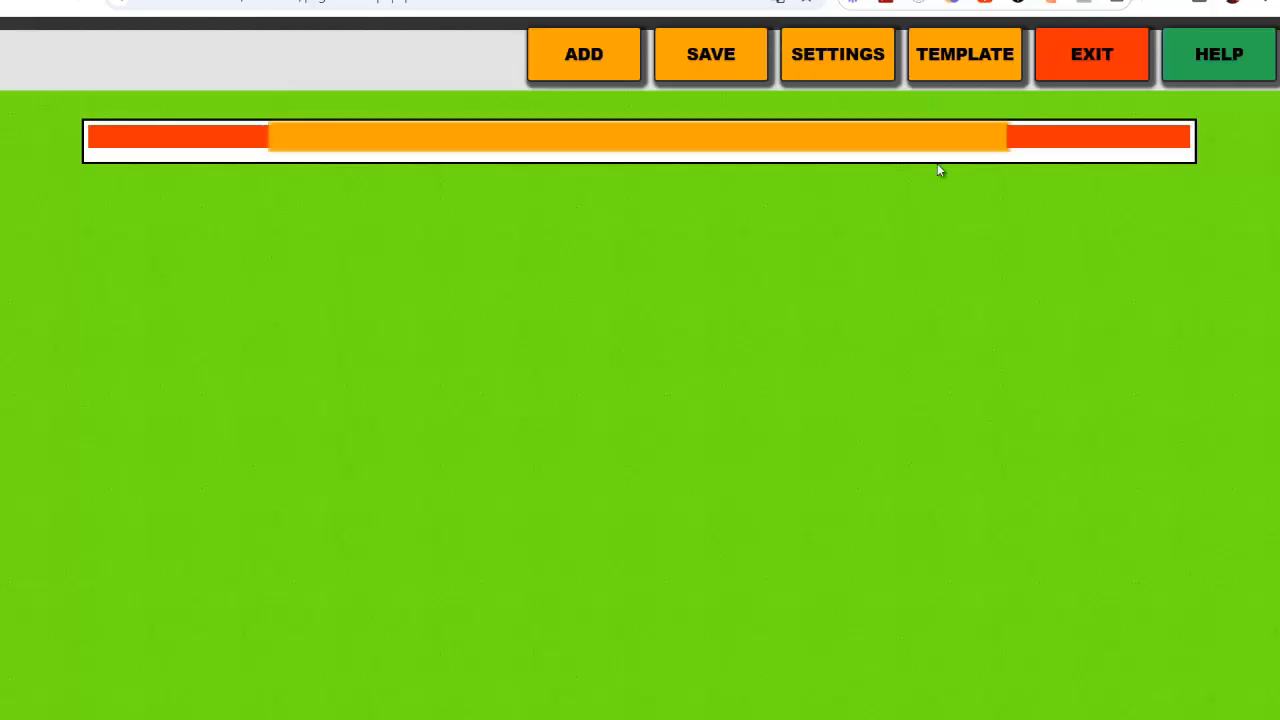
Step: Load the blue e-book template with the book cover and signup form, and look over its layout
click(972, 64)
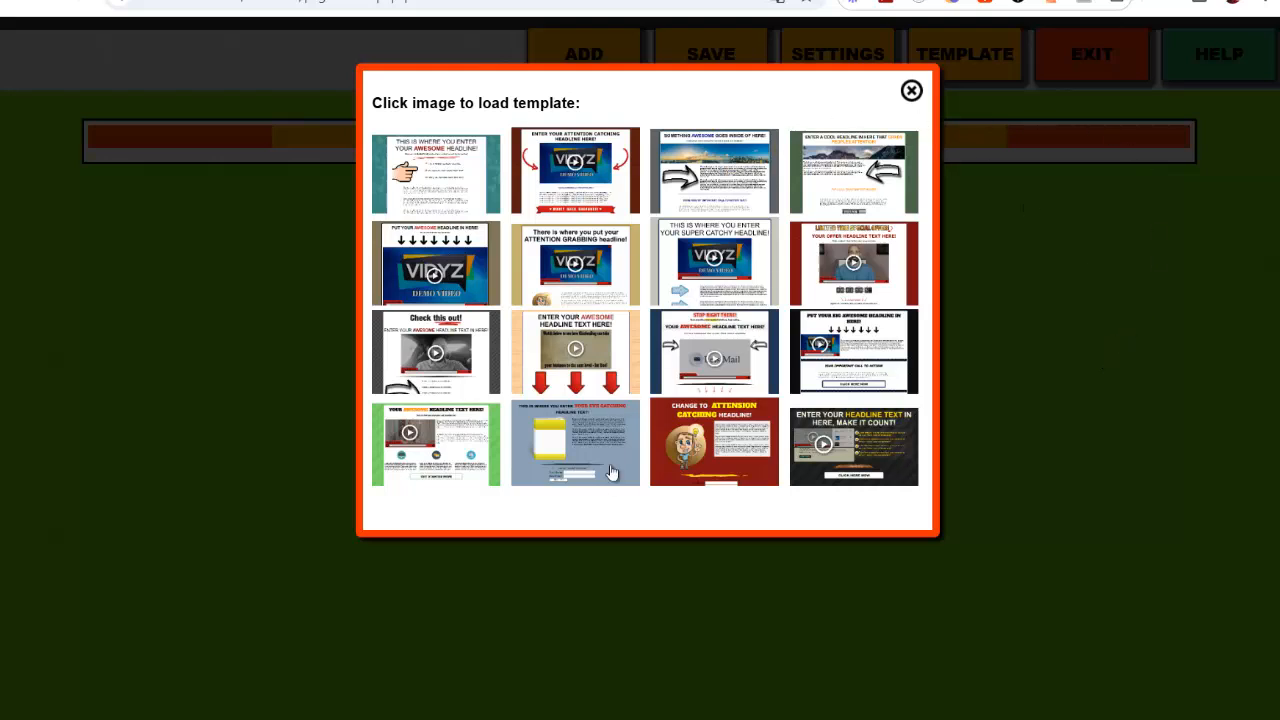
click(596, 421)
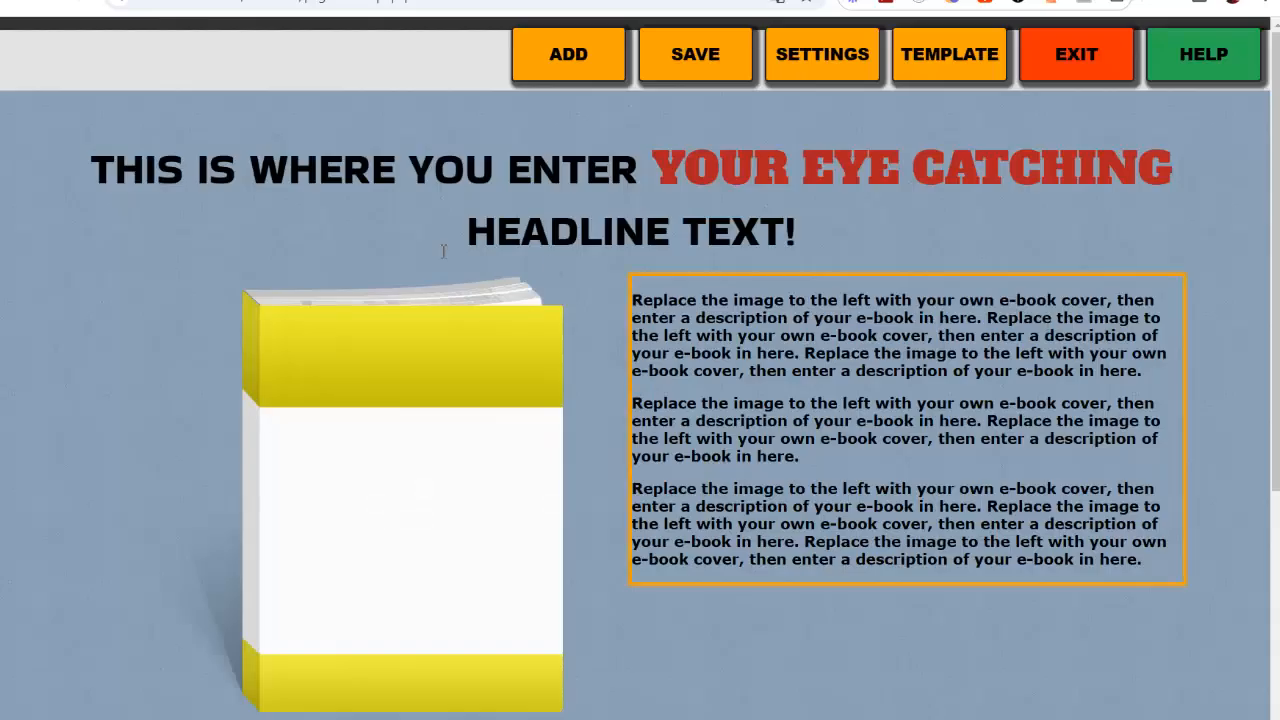
scroll(288, 388, down, 4)
scroll(457, 260, up, 4)
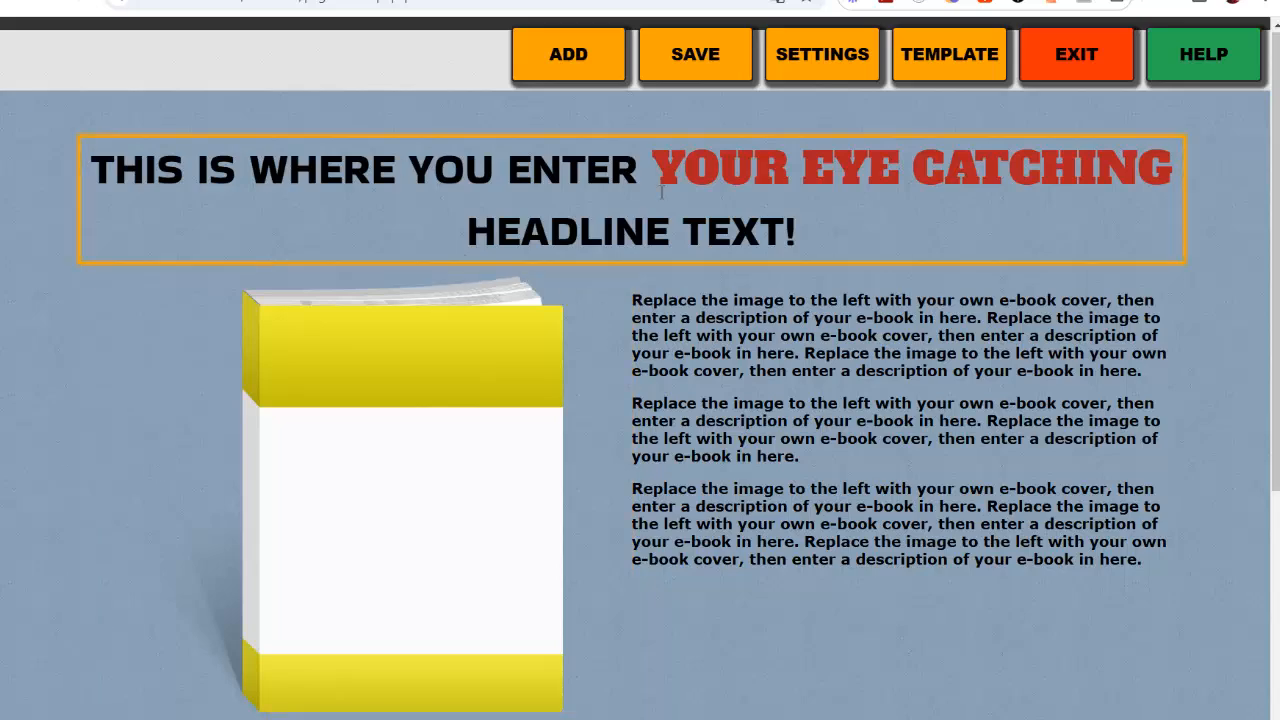
scroll(626, 452, down, 3)
scroll(705, 333, up, 3)
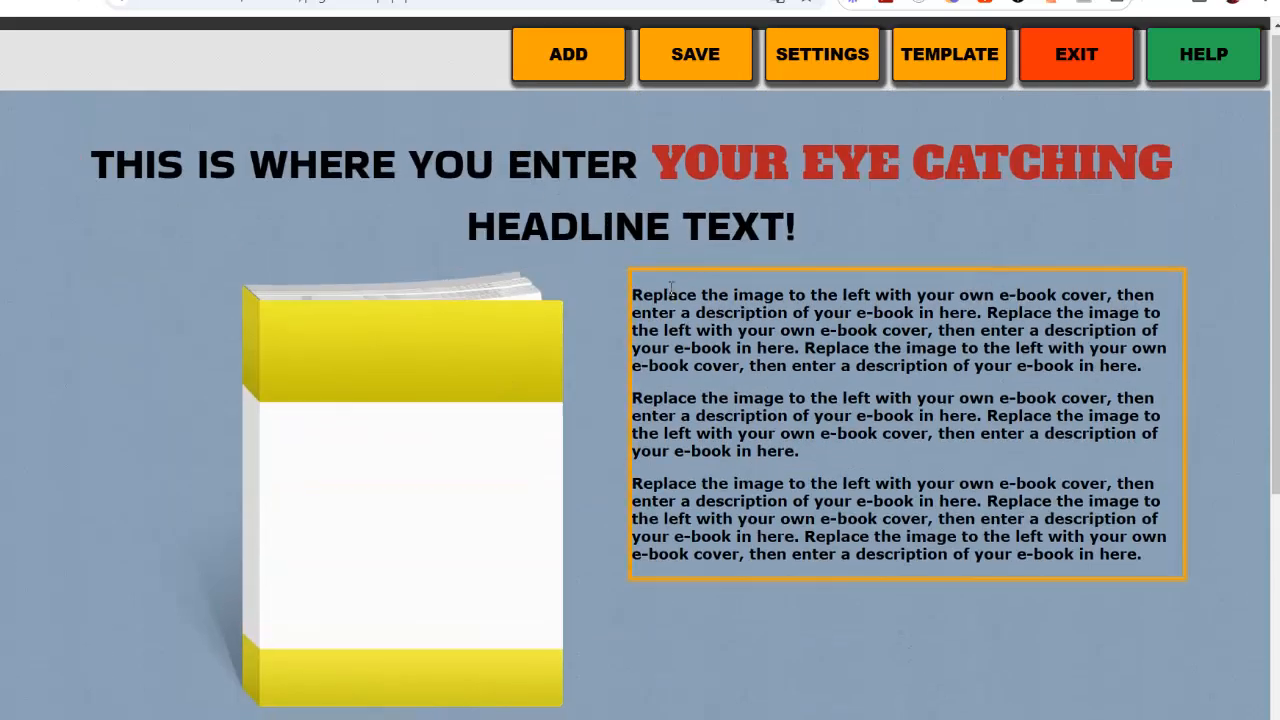
Step: Replace the yellow e-book cover with the uploaded 9 Top Business cover image, keeping the image width at 75%
scroll(671, 388, down, 4)
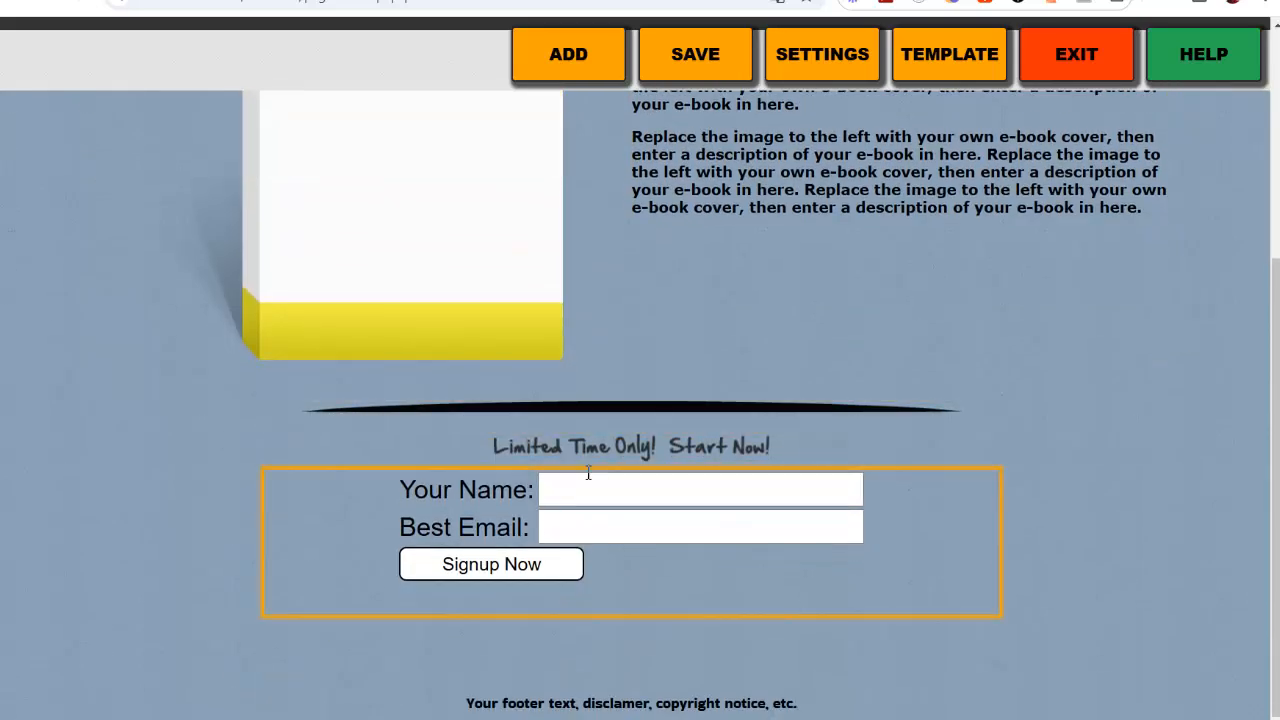
scroll(472, 267, up, 3)
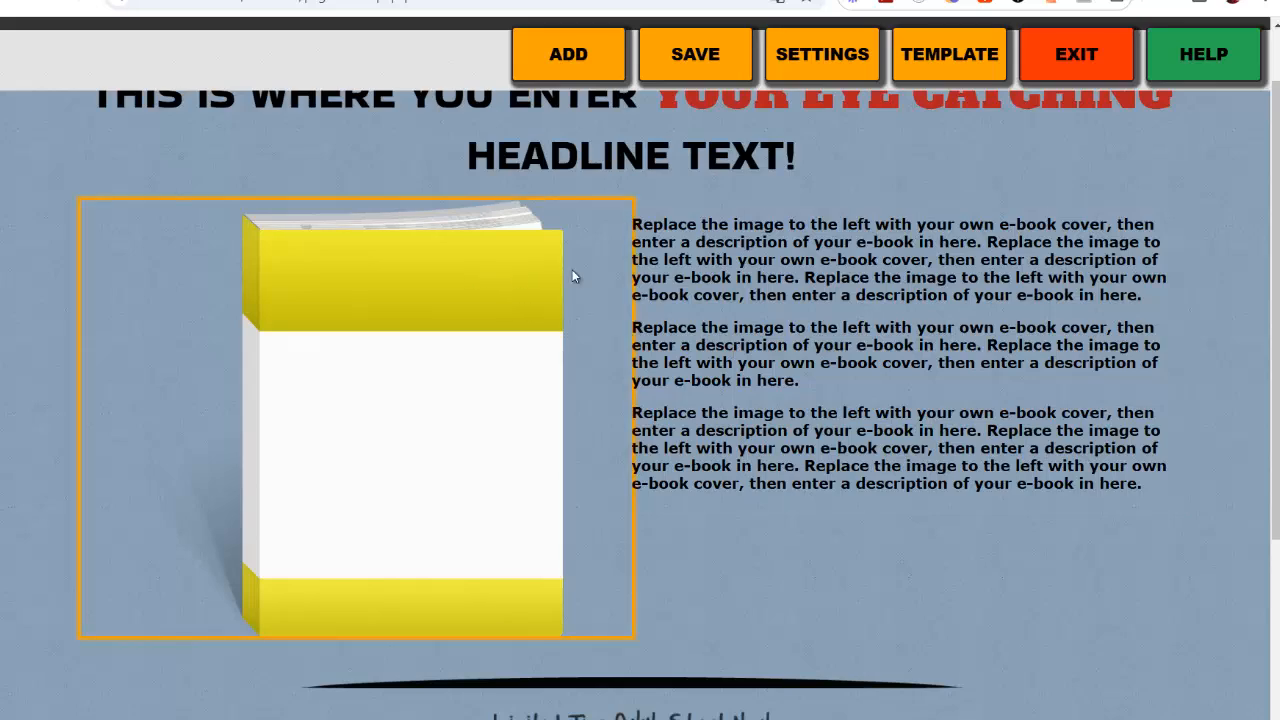
click(530, 271)
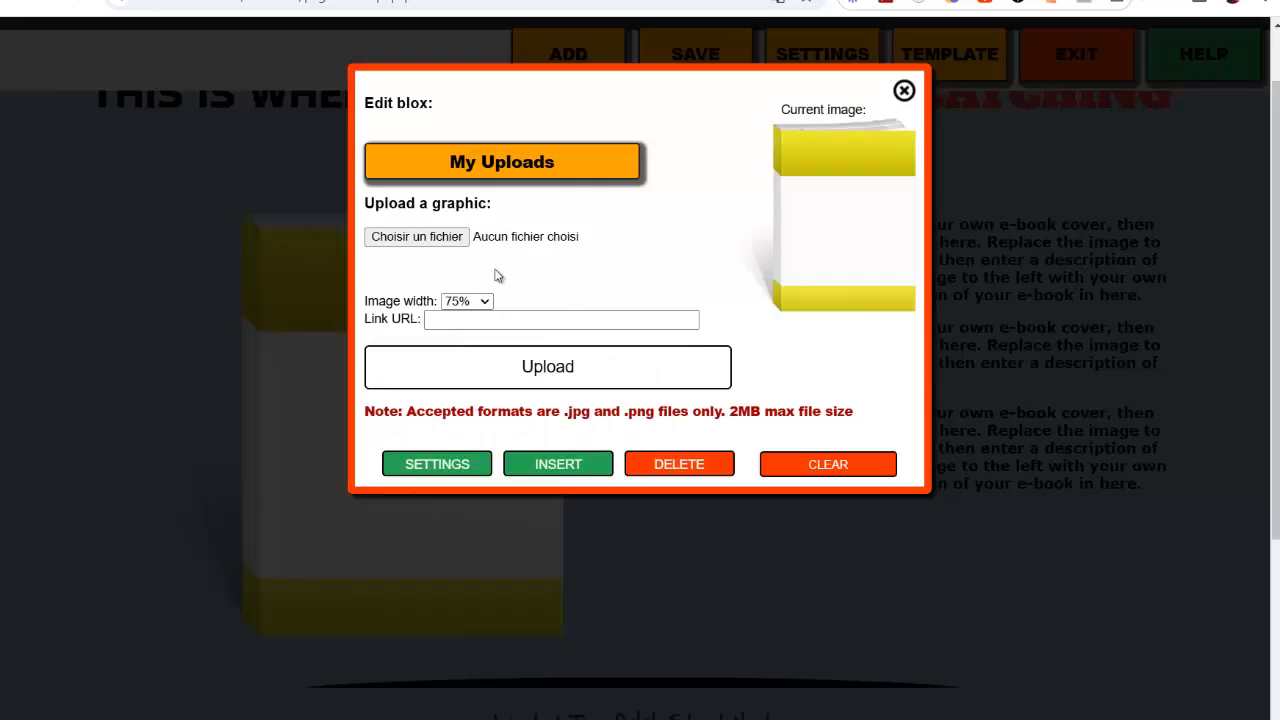
click(427, 239)
click(986, 310)
click(887, 516)
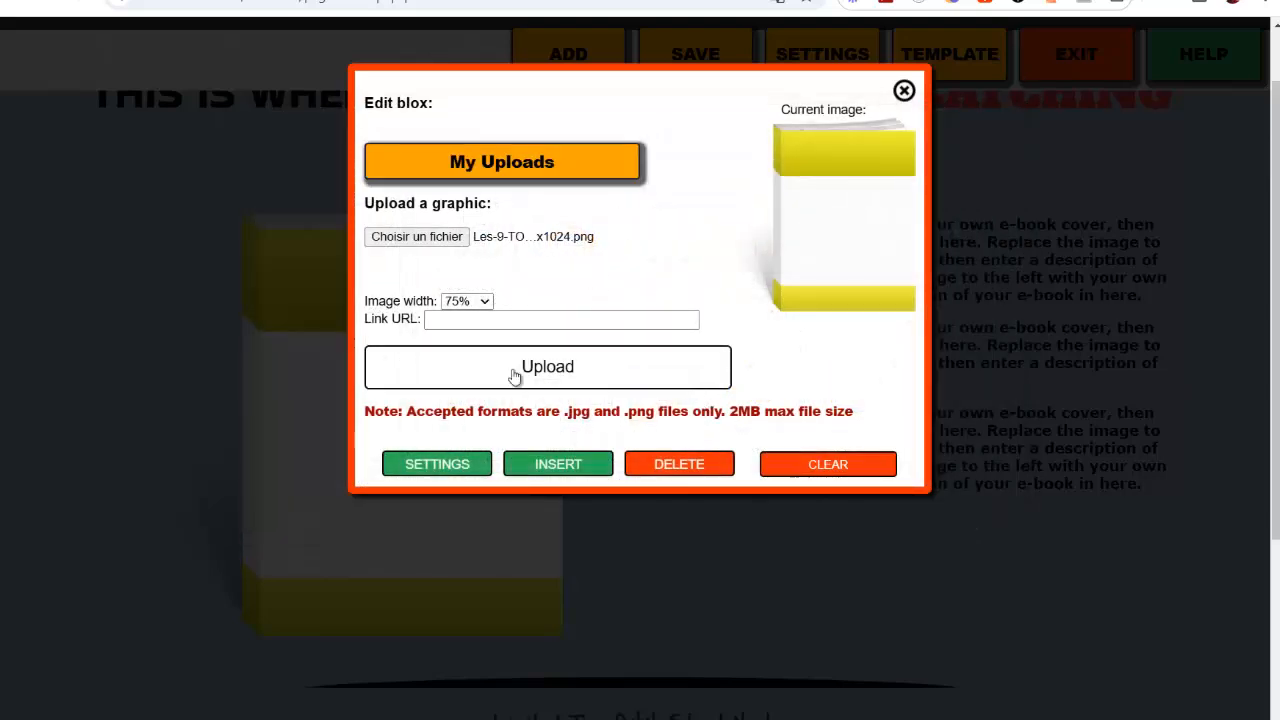
click(513, 374)
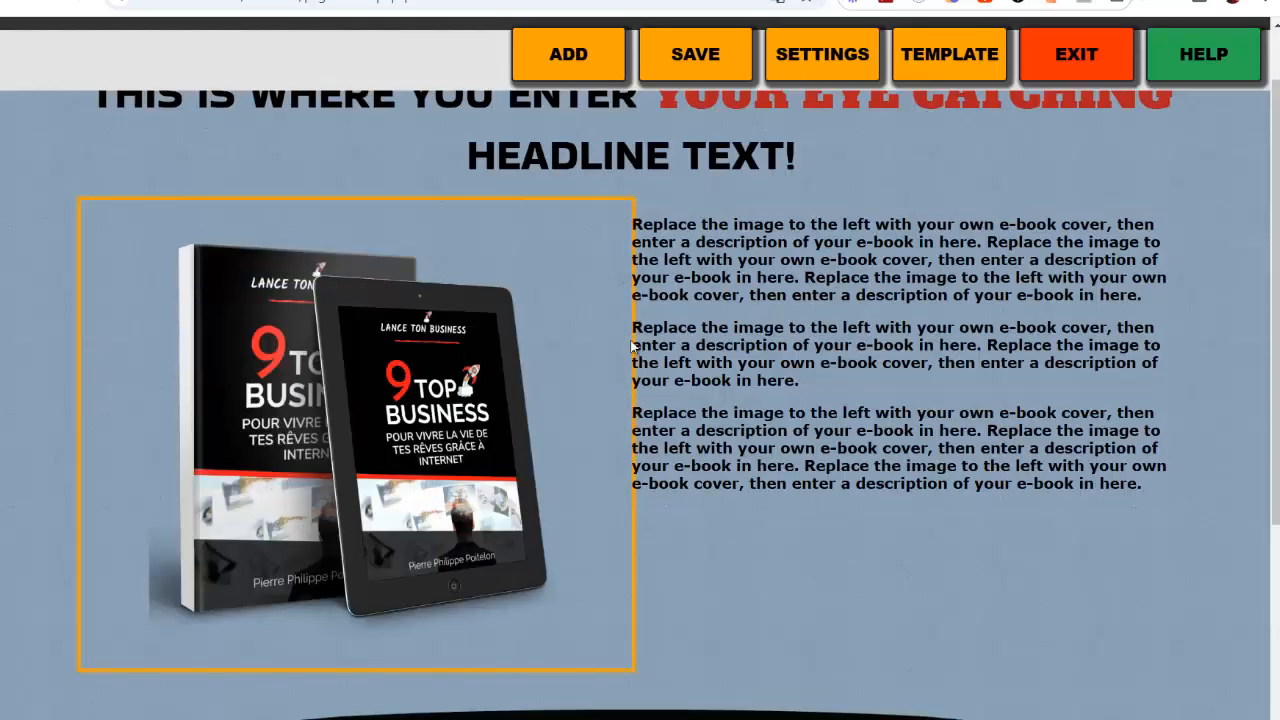
scroll(800, 200, up, 1)
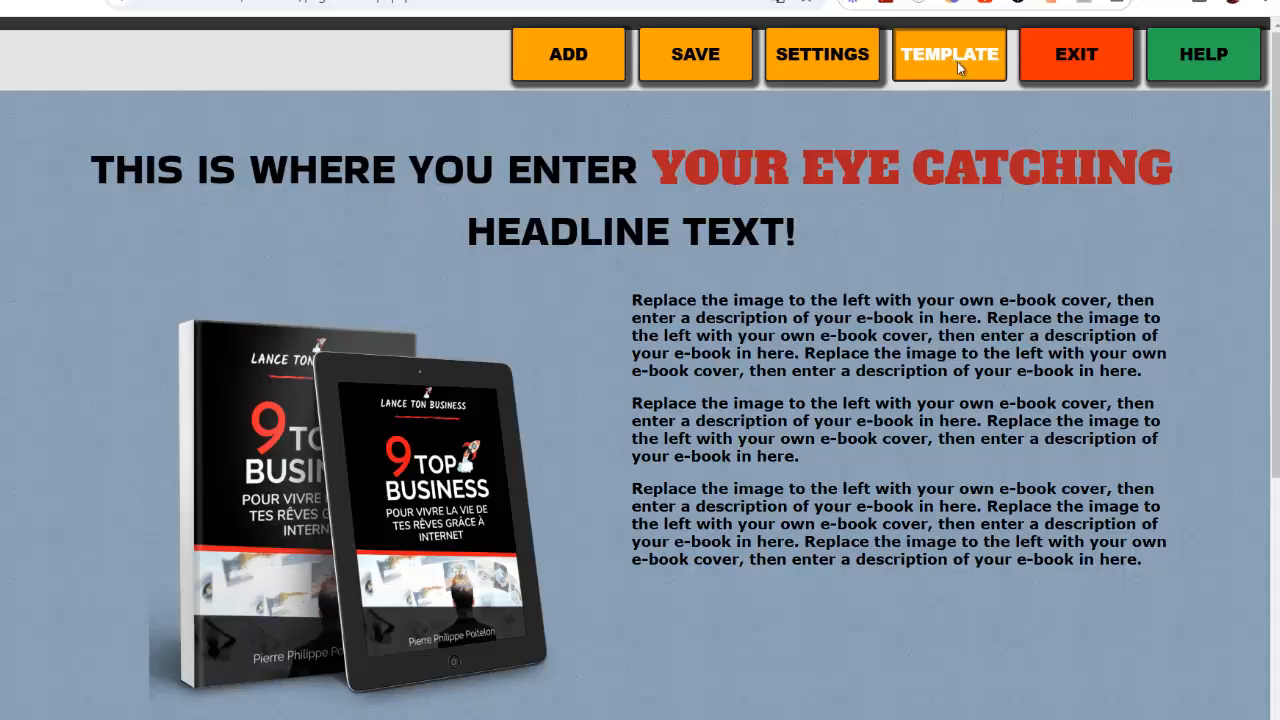
Step: Load the red limited-time special offer template, look over its layout and check the banner image's upload options
click(957, 61)
click(886, 270)
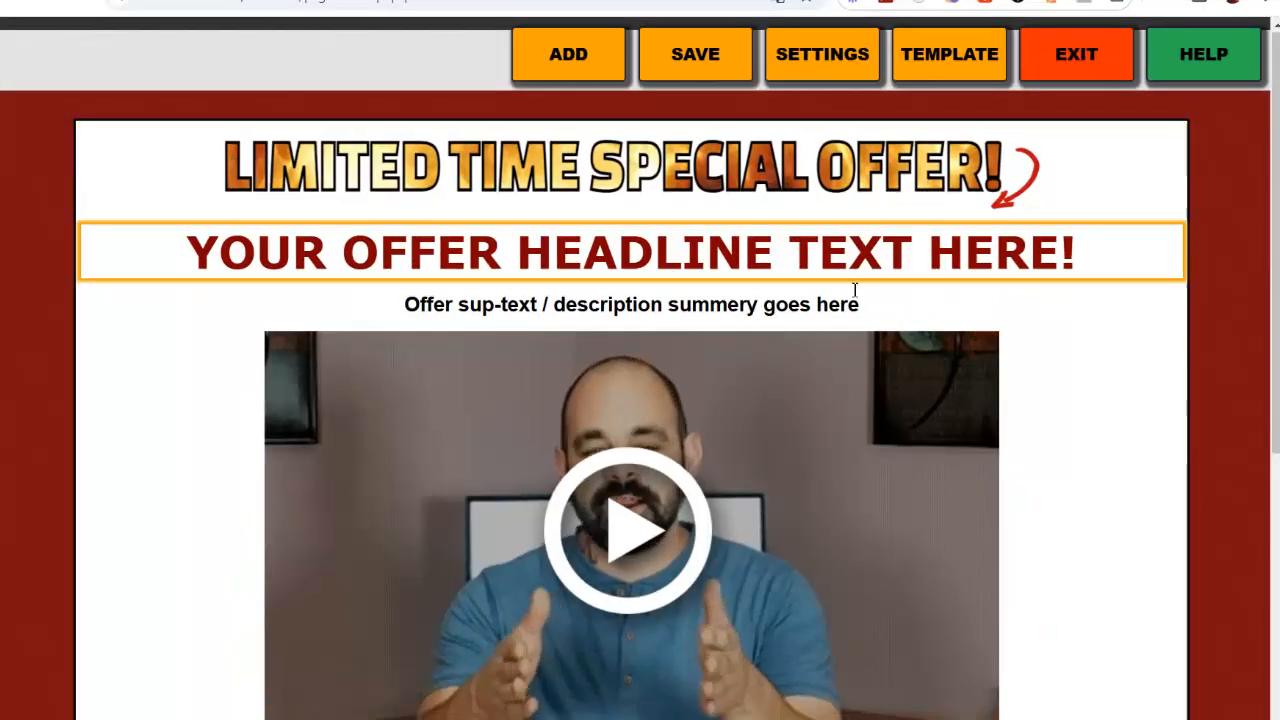
scroll(818, 538, down, 5)
scroll(866, 366, up, 5)
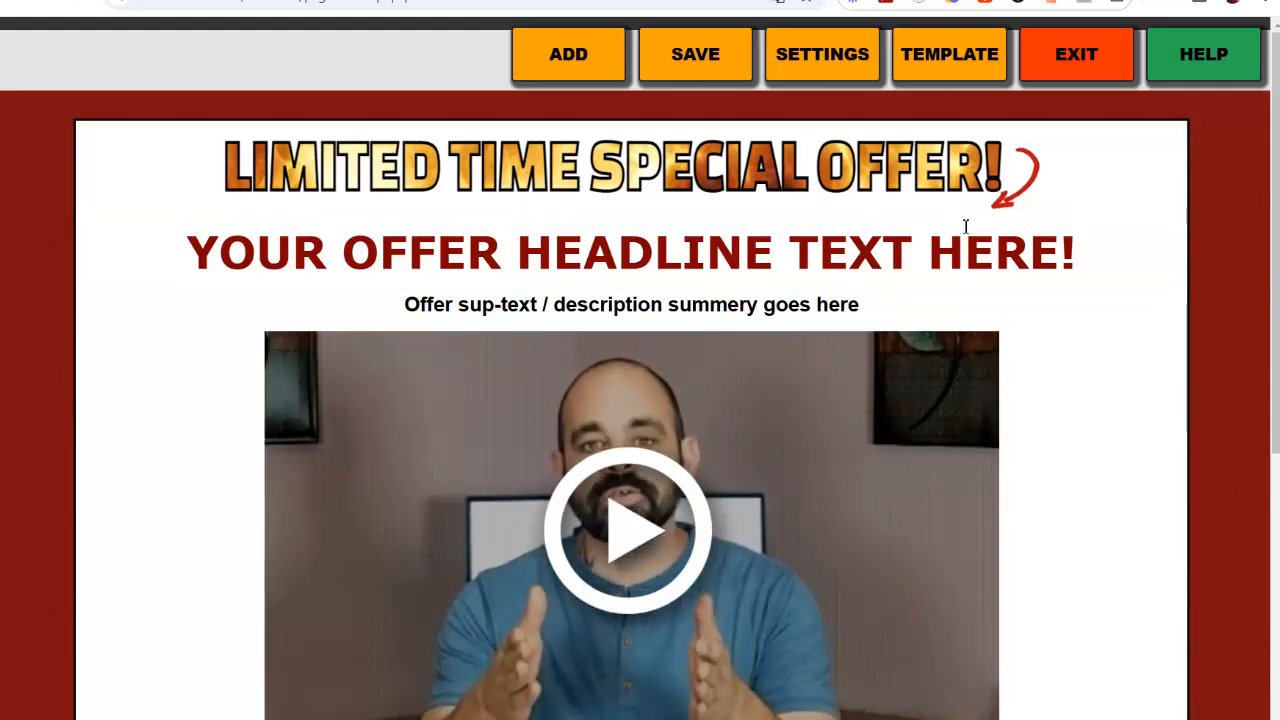
click(1066, 177)
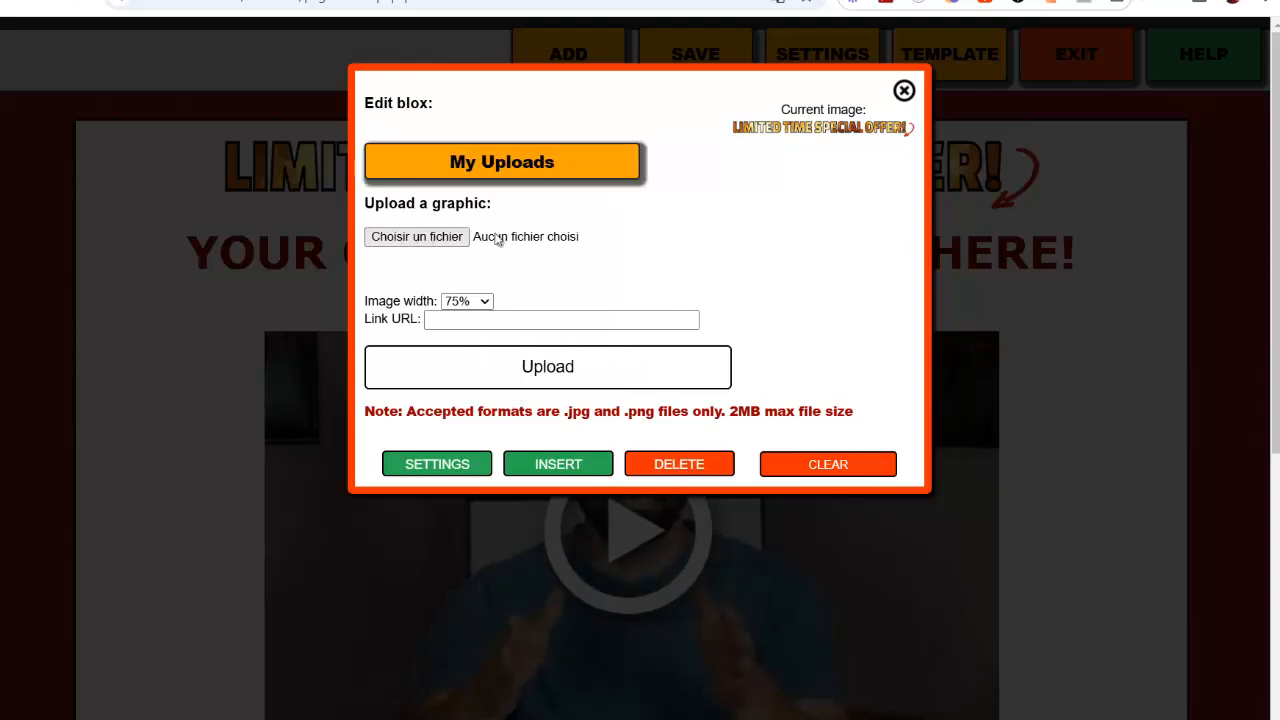
click(904, 90)
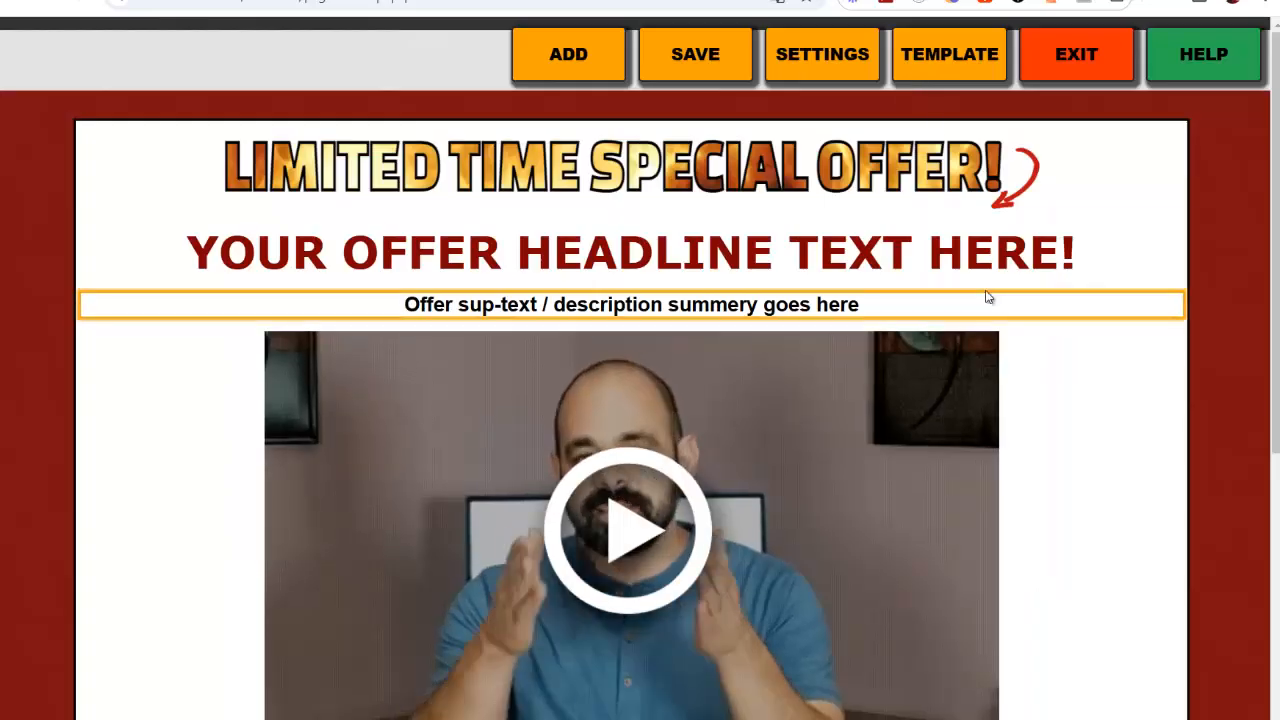
Step: Replace the offer headline with "CRÉEZ DES VIDÉOS AVEC L'IA EN N'IMPORTE QUELLE LANGUE!" and save the text block
click(629, 251)
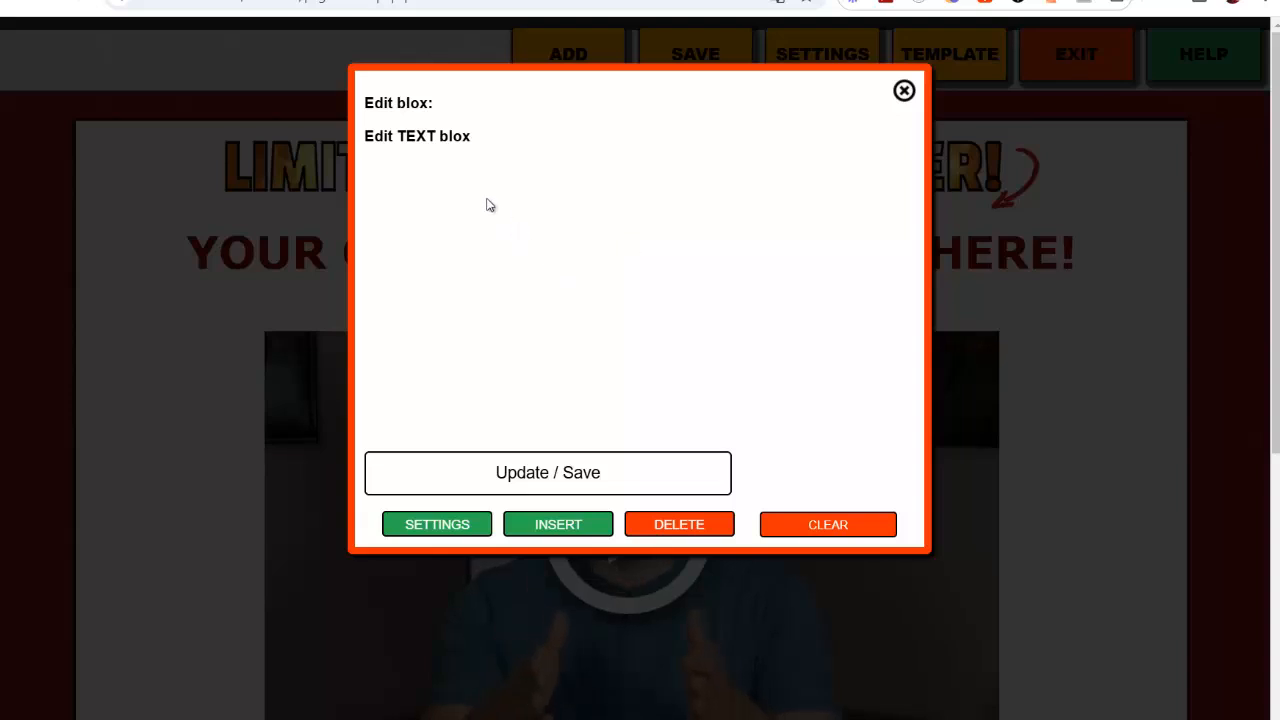
click(709, 470)
key(ctrl+a)
text(CRÉEZ DES VIDÉOS AVEC L'IA EN N'IMPORTE QUELLE LANGUE!)
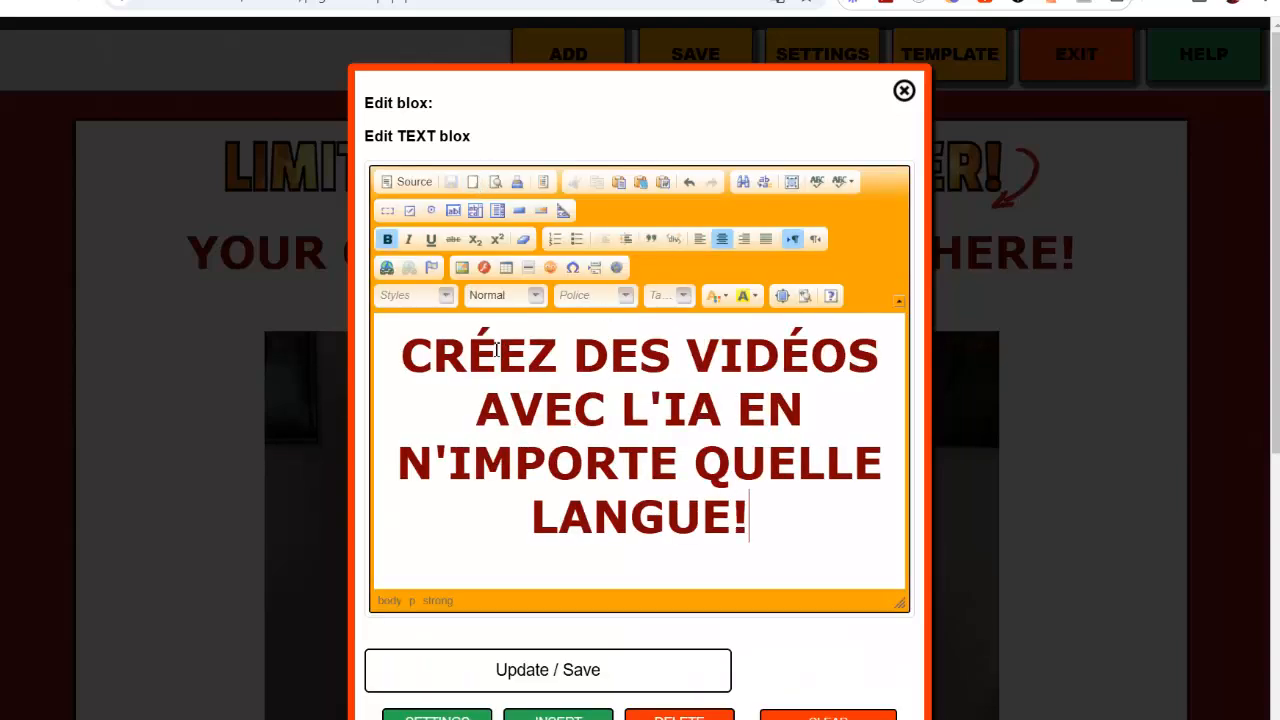
click(538, 670)
Step: Replace the sub-text under the headline with "Regardez La Démo Complète De l'Outil :" and save the block
scroll(827, 241, down, 1)
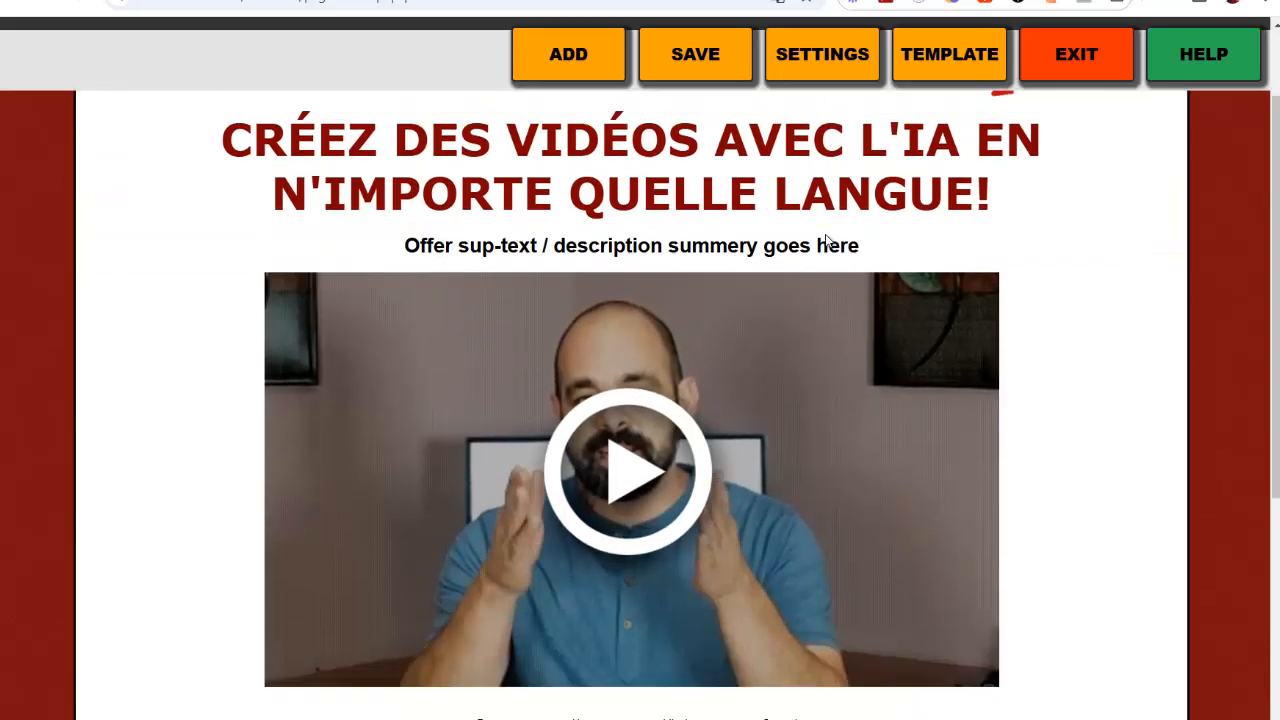
scroll(827, 241, down, 1)
click(831, 176)
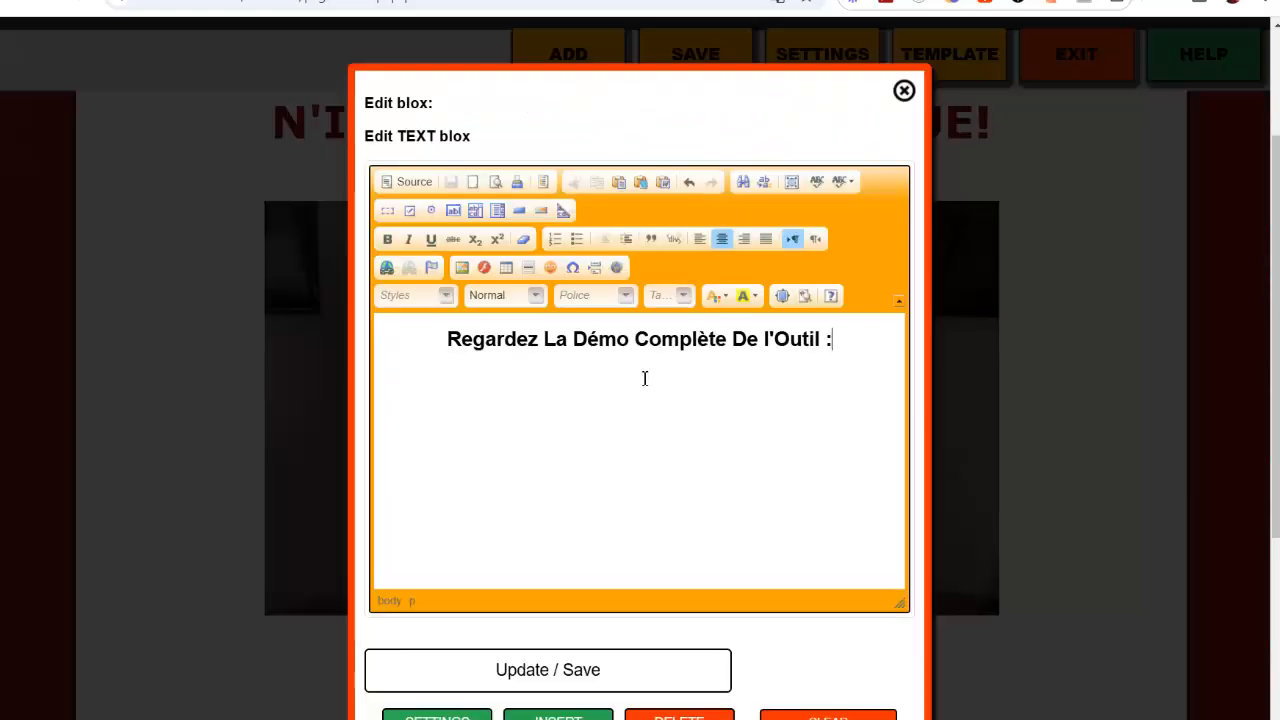
click(558, 672)
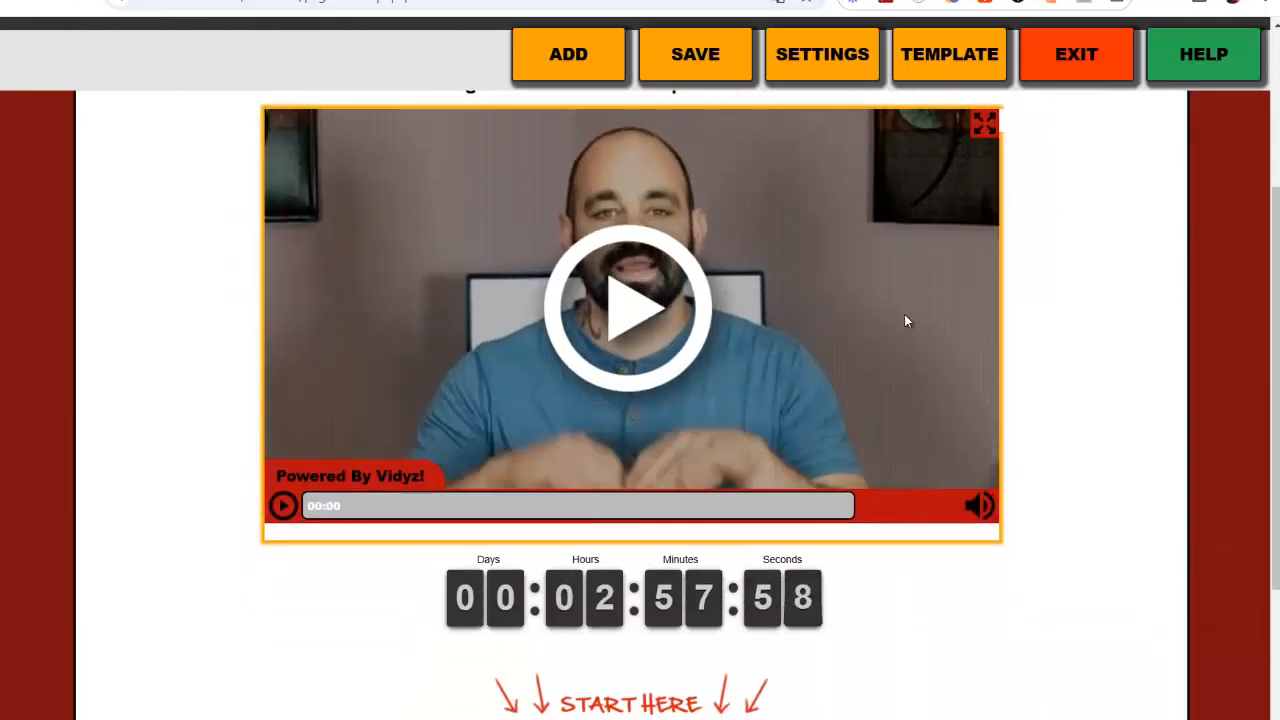
Step: Look at the countdown timer block below the video and check how it can be edited
scroll(903, 330, down, 2)
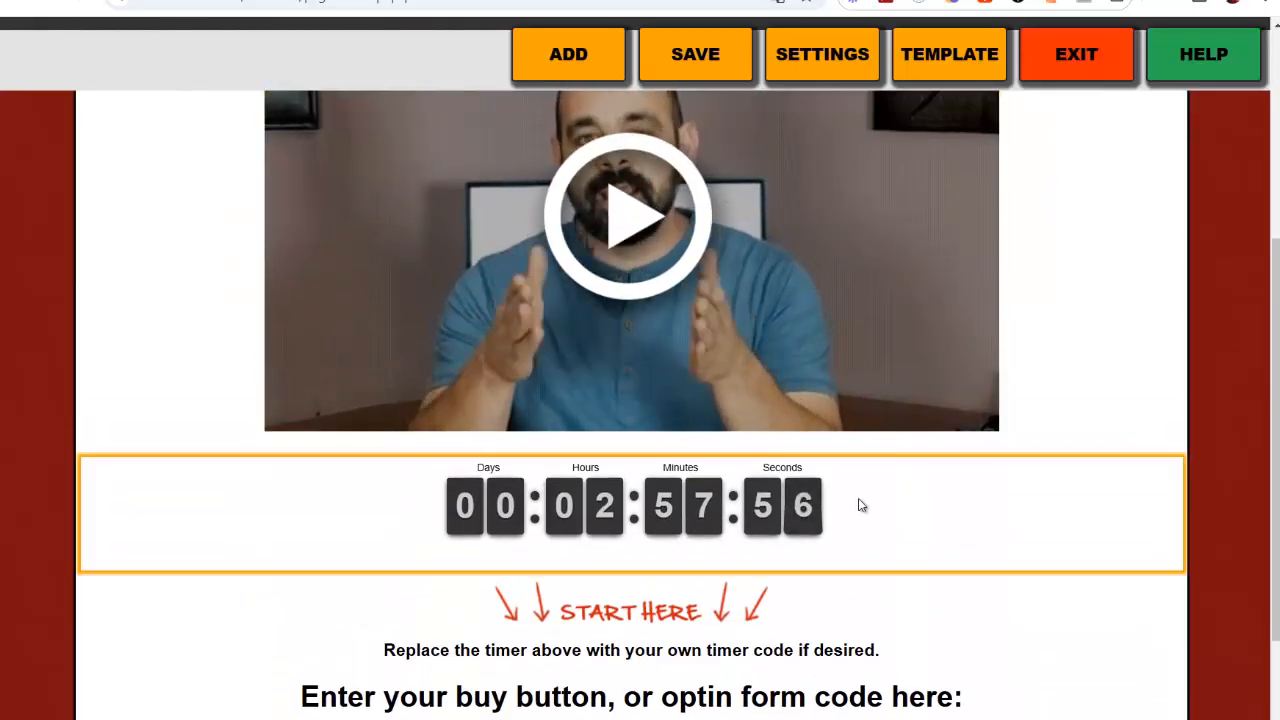
click(857, 506)
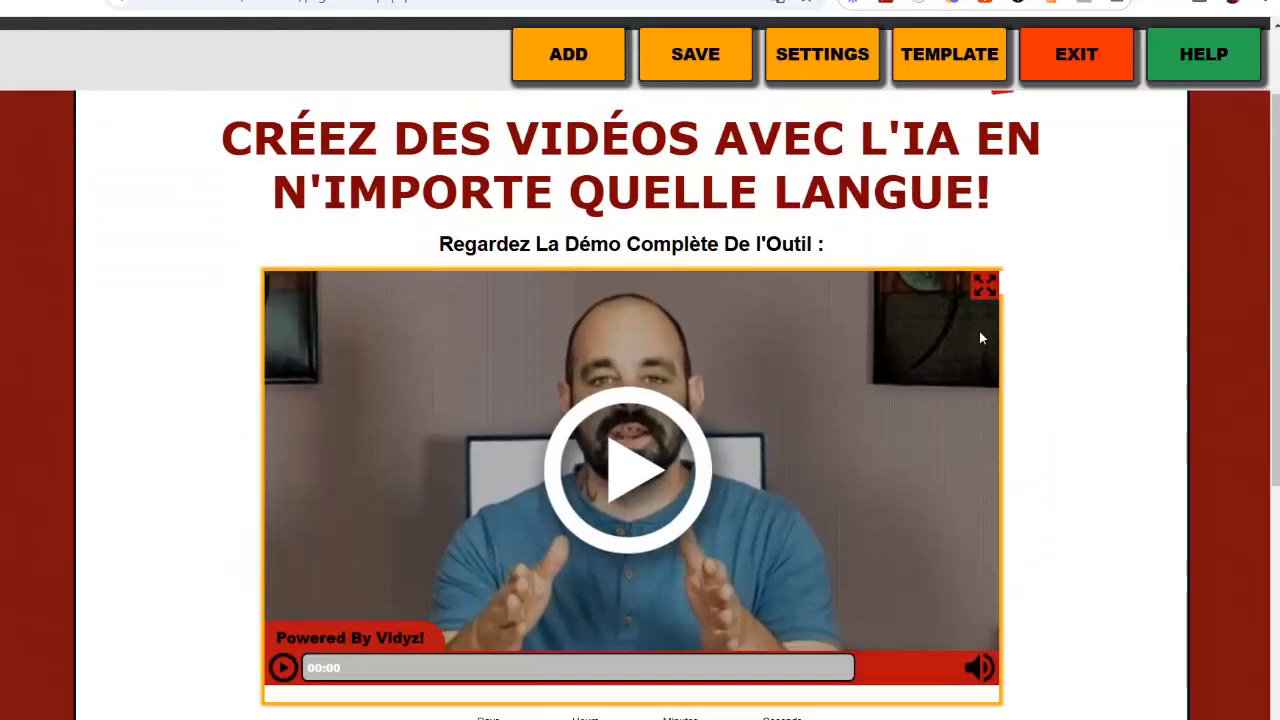
scroll(976, 345, down, 1)
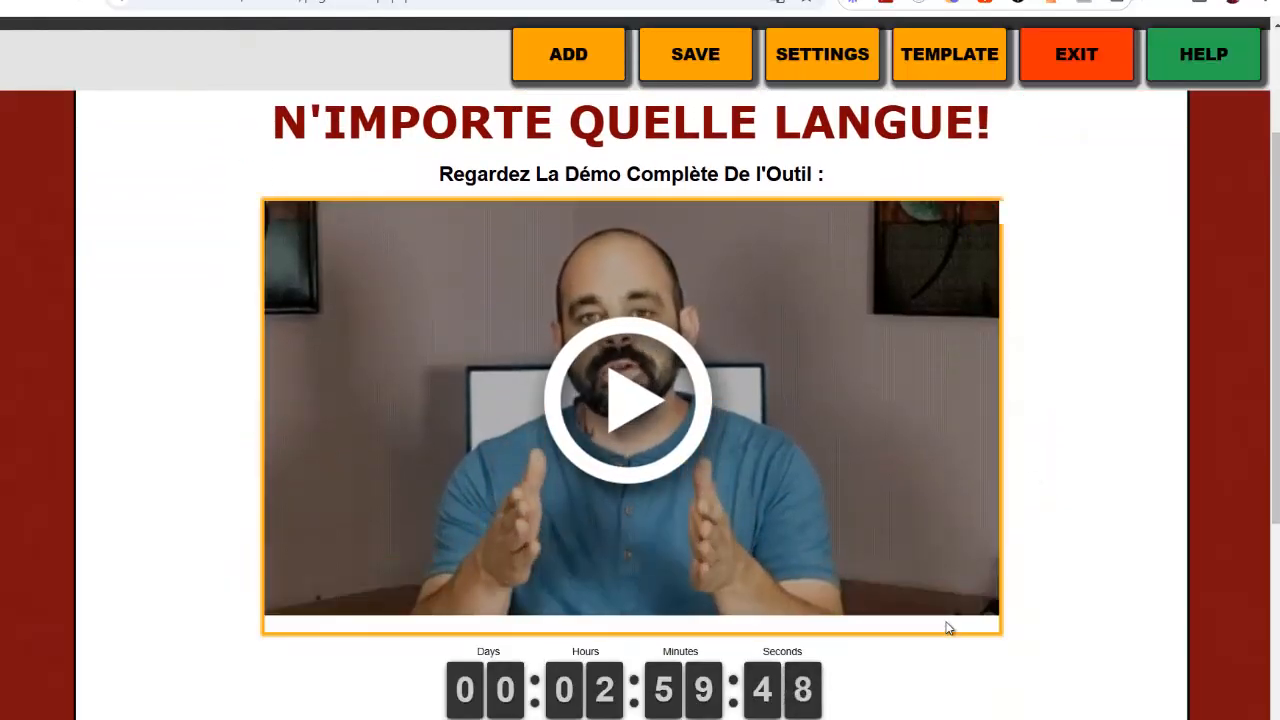
Step: Open the video block's code, then copy the embed code of the matching AI video on YouTube
click(947, 630)
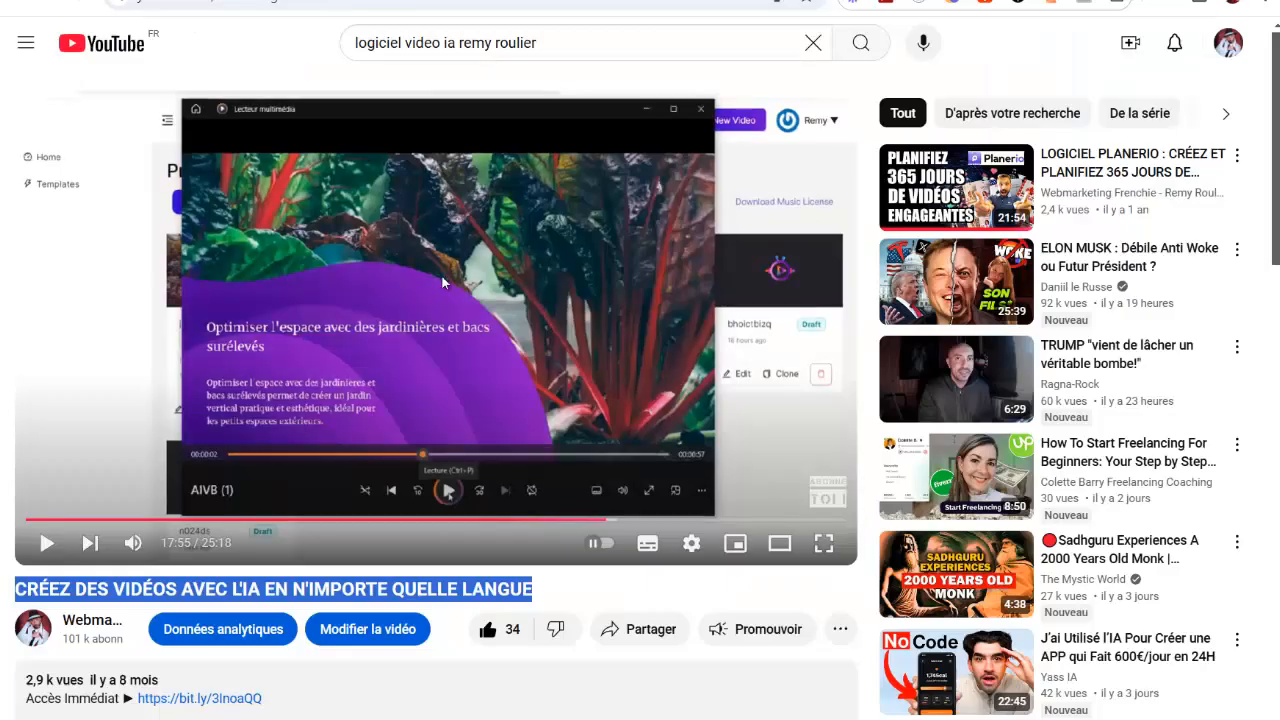
click(636, 632)
click(441, 379)
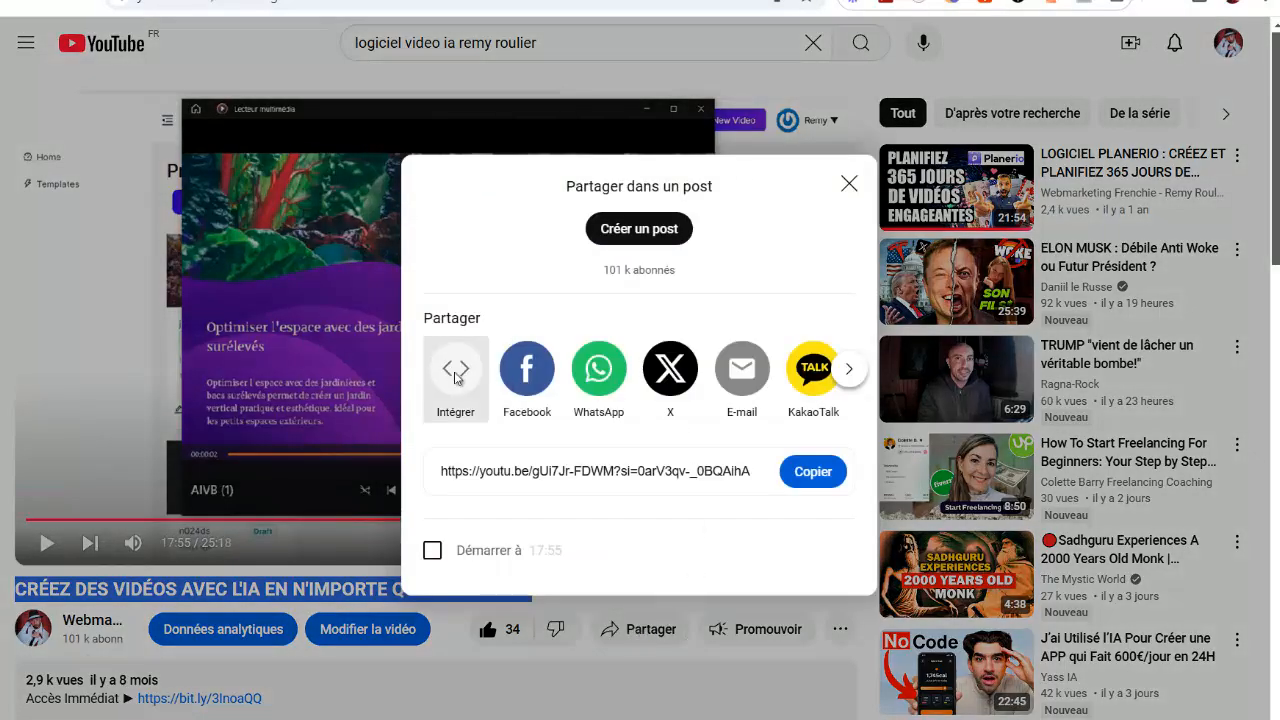
click(1097, 518)
key(ctrl+c)
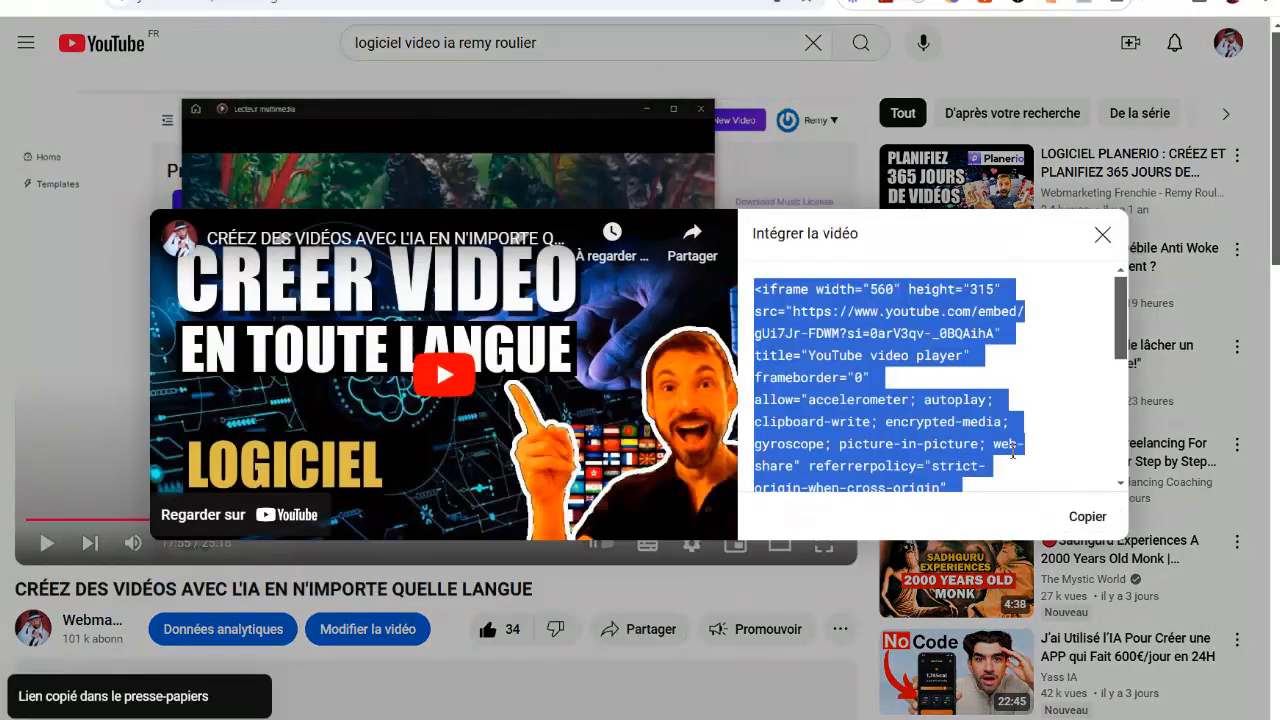
click(1102, 235)
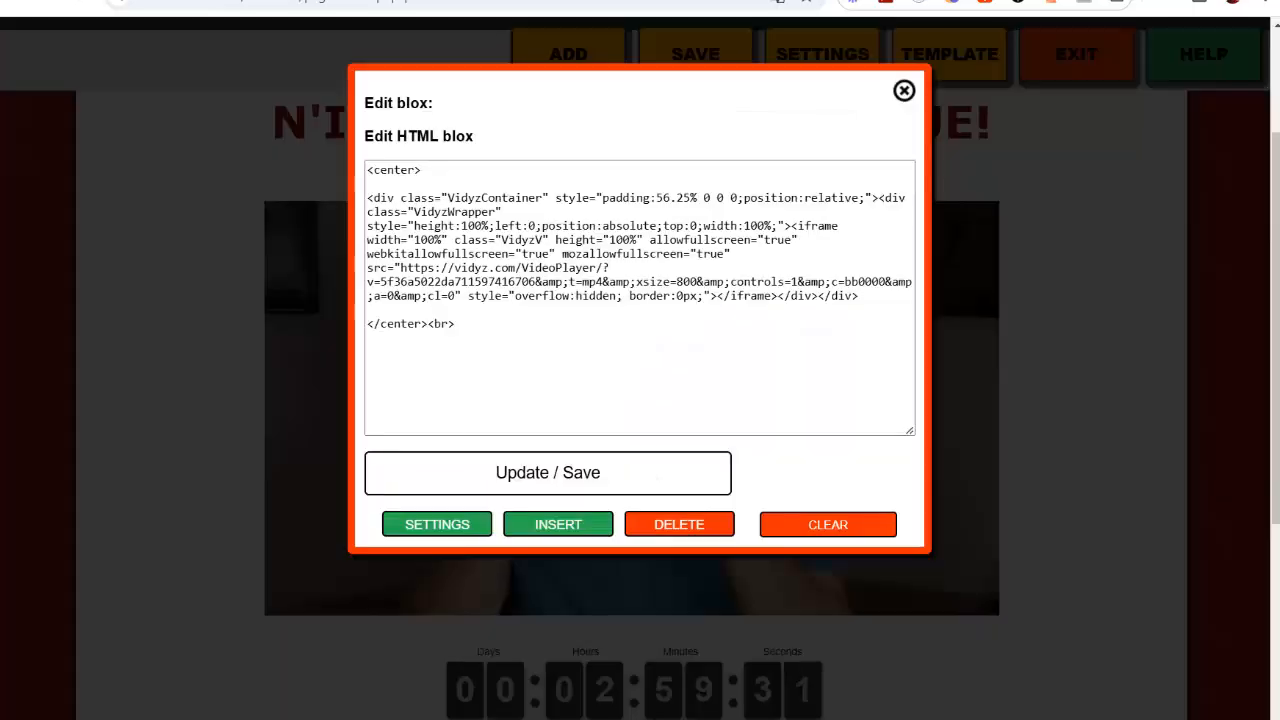
Step: Replace the sample player code with the YouTube embed code, set to width 720 and height 405, and save
drag(858, 296, 331, 194)
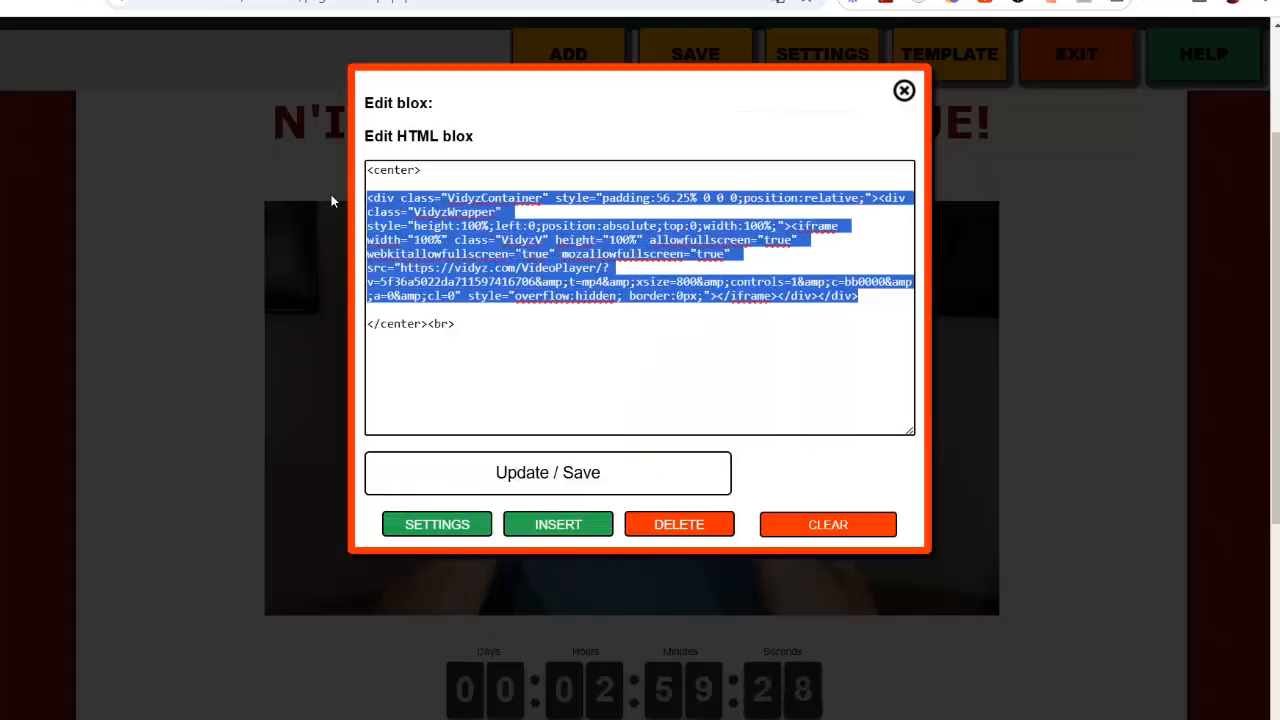
key(ctrl+v)
drag(489, 198, 467, 198)
text(720)
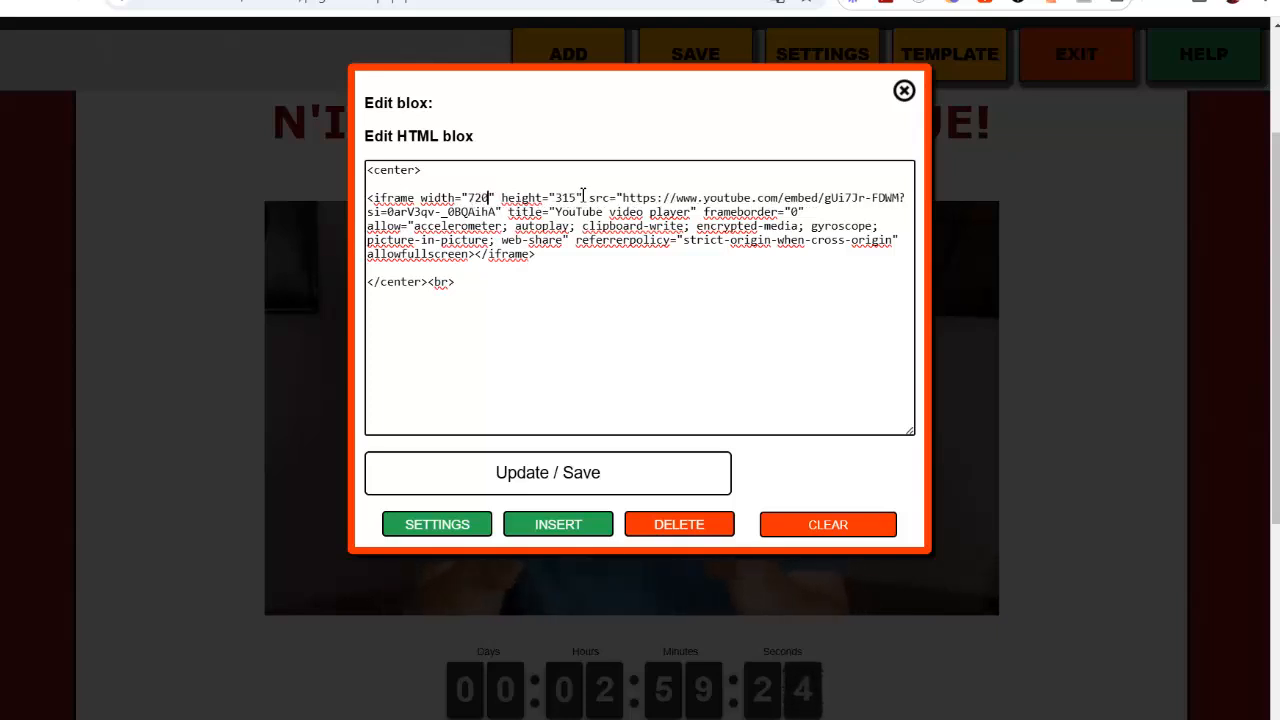
drag(577, 197, 555, 198)
text(405)
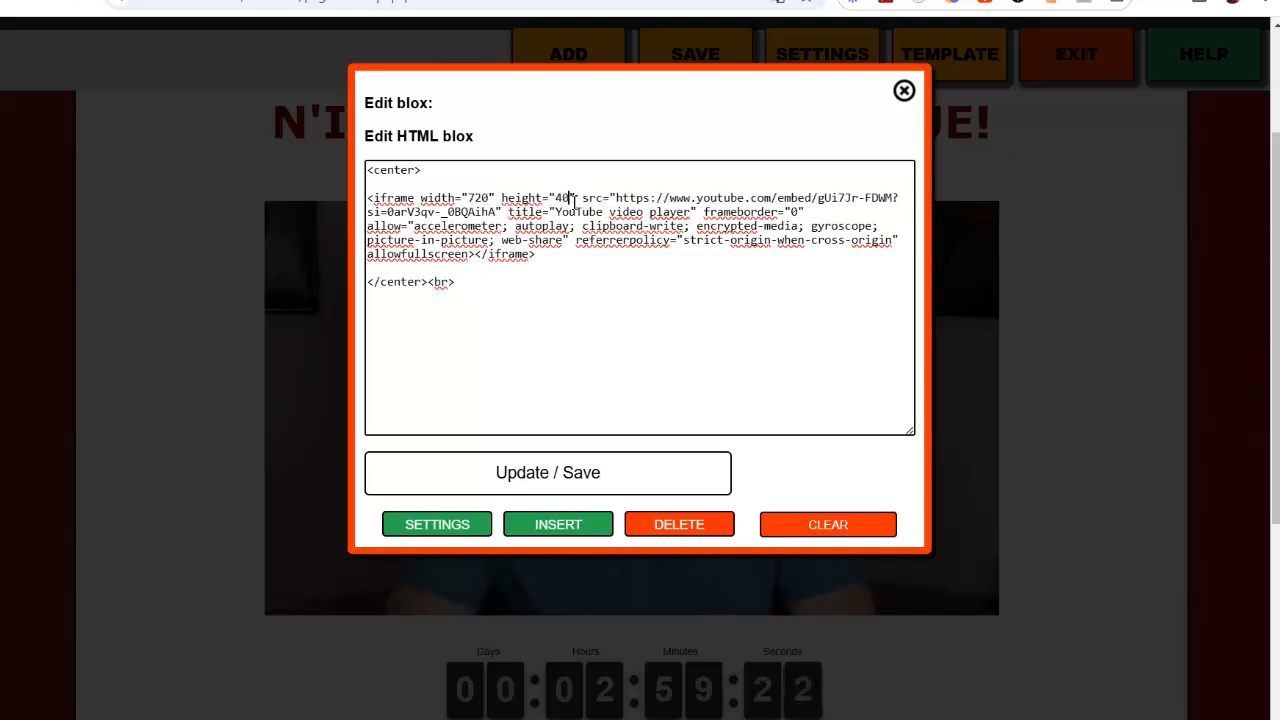
click(609, 468)
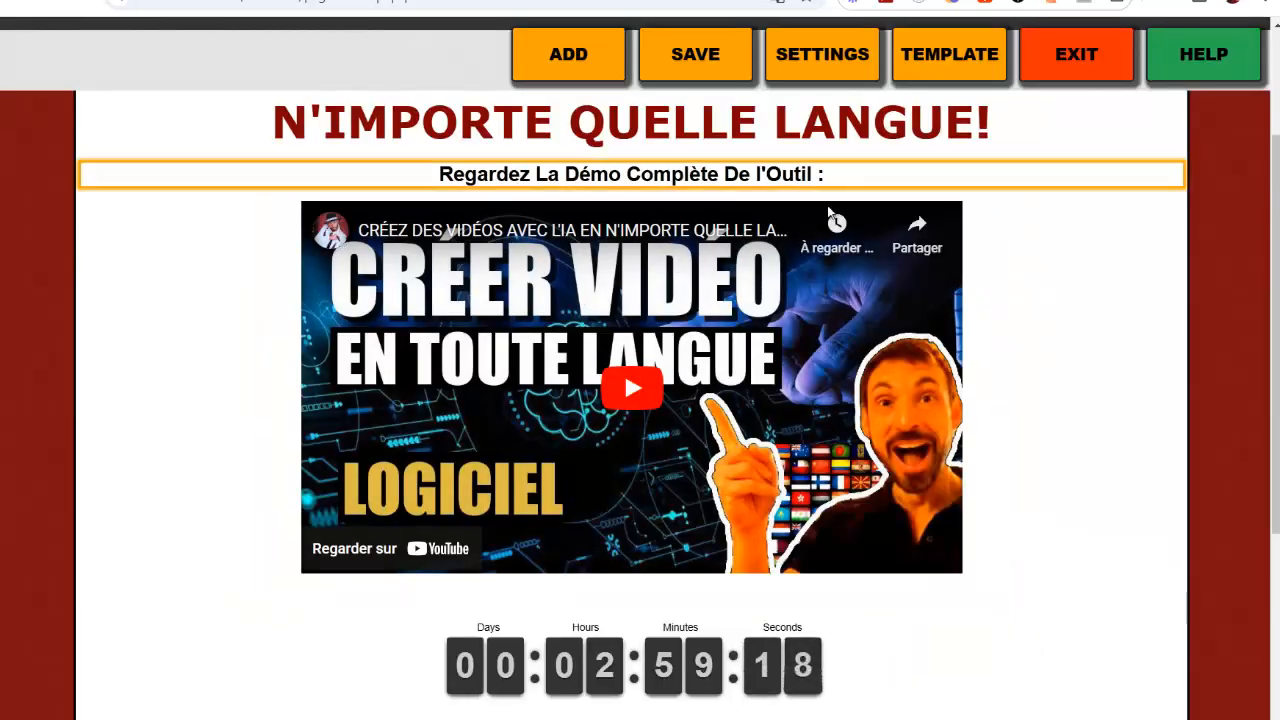
Step: Test the embedded YouTube video by playing and pausing it, close its suggestions and review the page around it
click(645, 389)
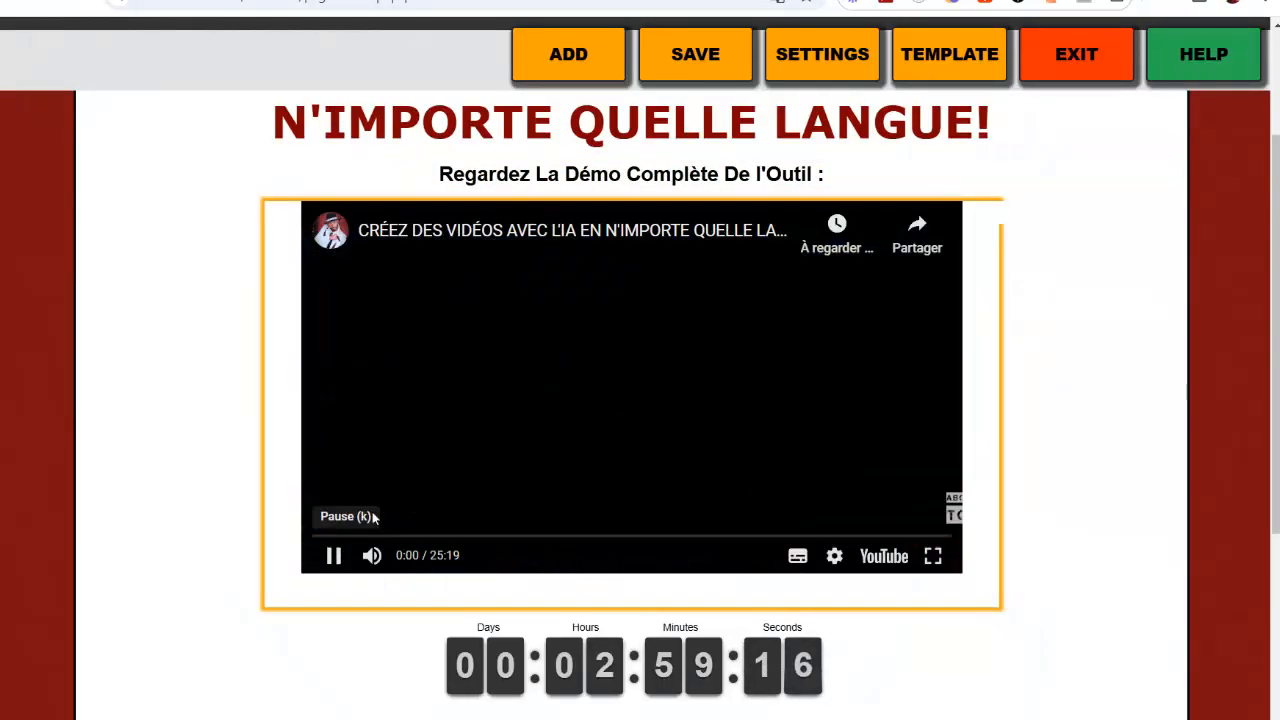
click(335, 560)
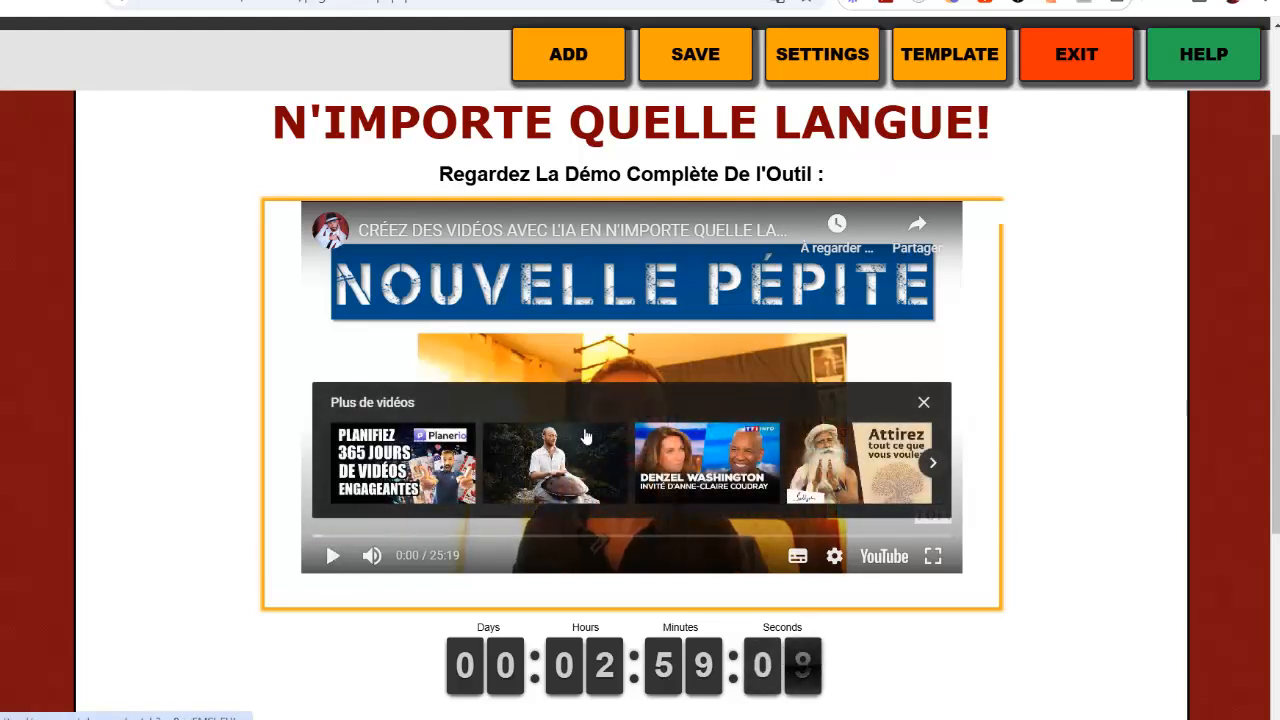
click(924, 403)
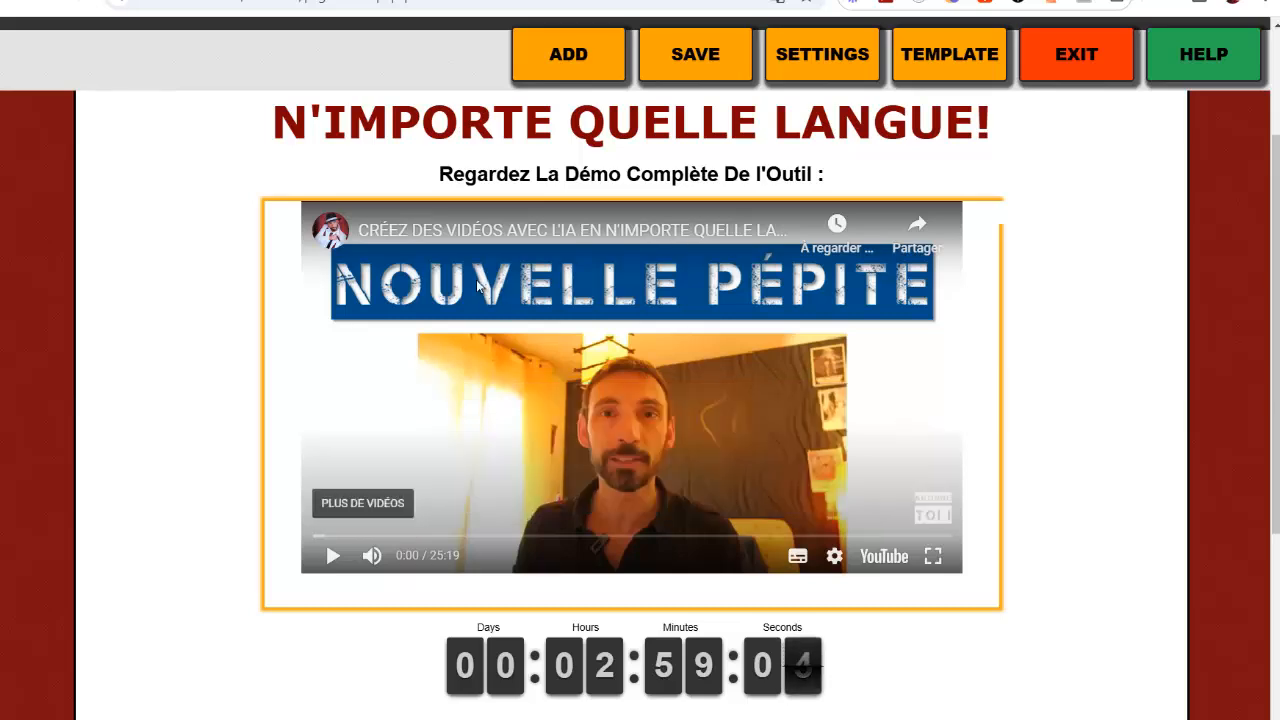
scroll(760, 400, up, 1)
scroll(794, 377, down, 1)
scroll(800, 389, up, 2)
scroll(1052, 279, down, 1)
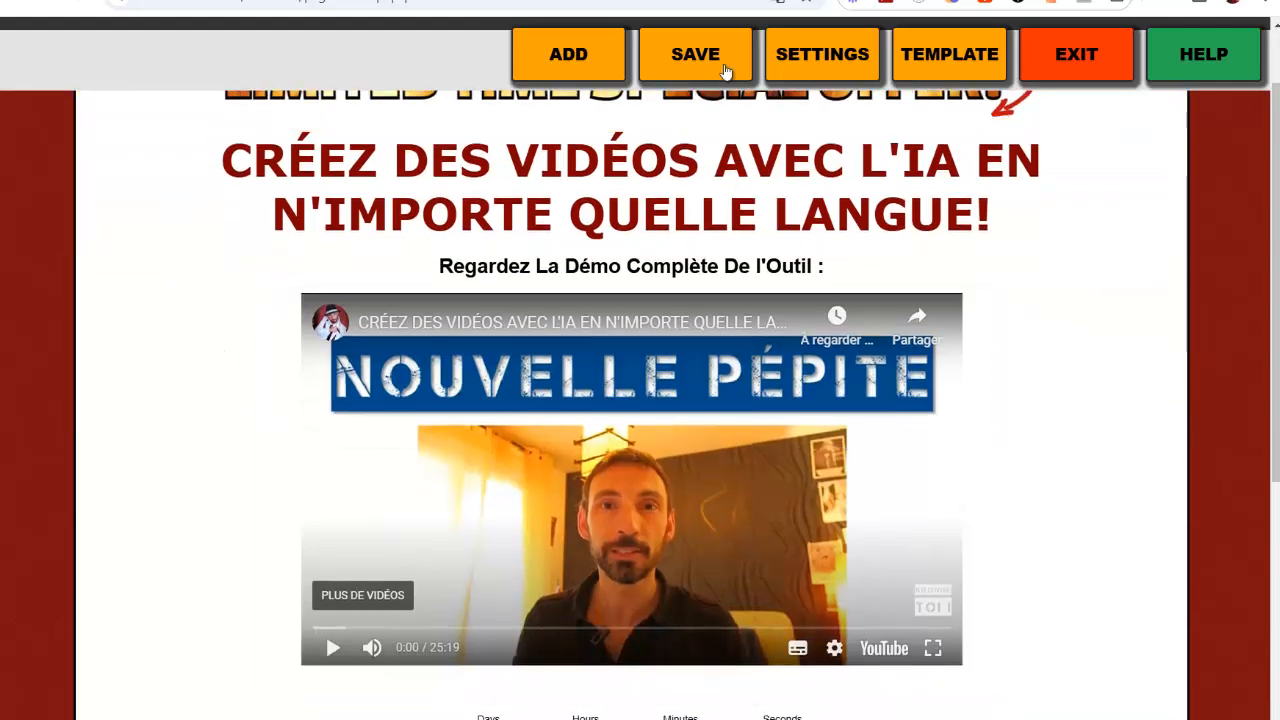
Step: Switch to the video hosting site and examine the thumbnail and slide settings of Sales_Video_AIVIDEO.mp4
click(496, 0)
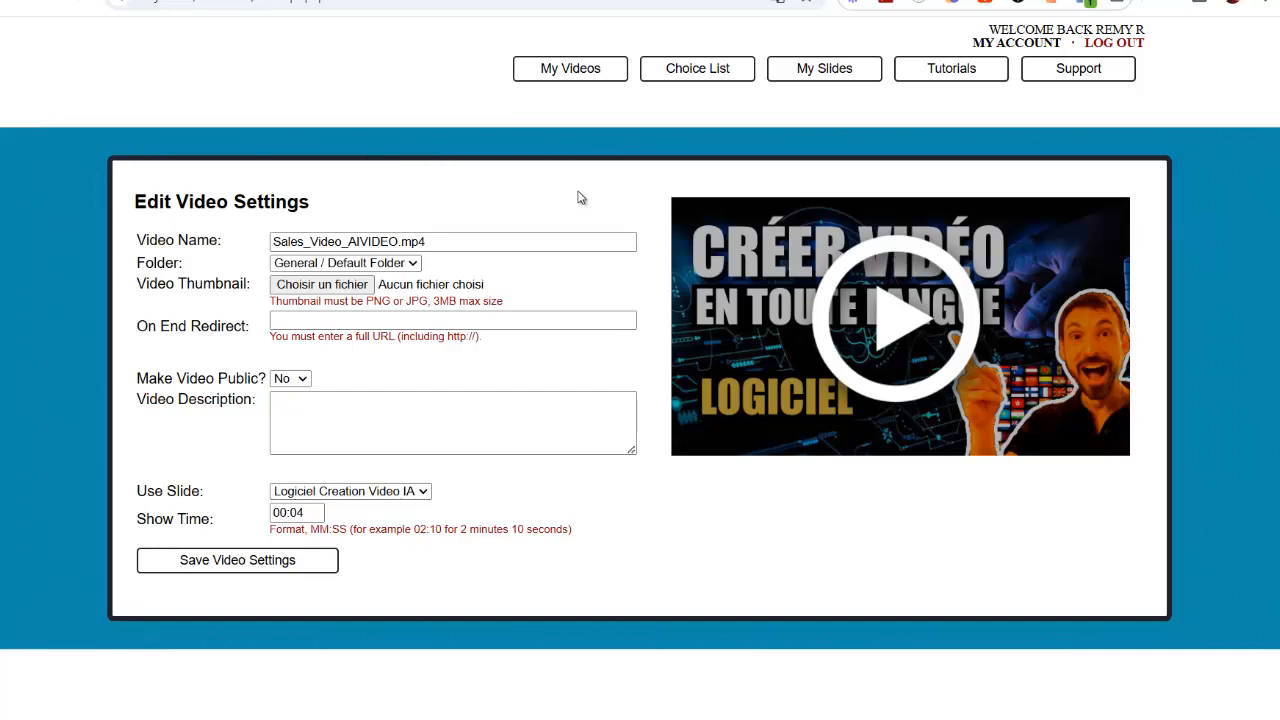
mouse_move(775, 397)
mouse_move(829, 444)
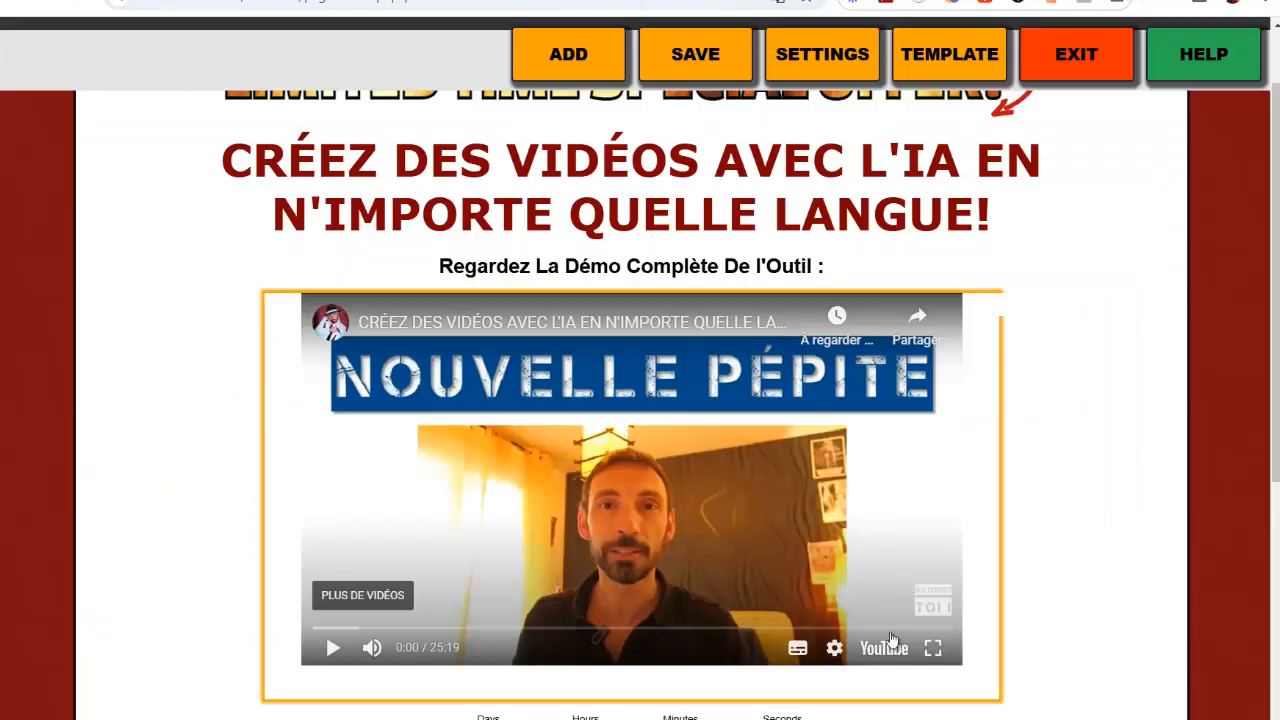
Step: Replace the YouTube embed code in the video block with the hosted sales video's player code, save and check it
click(918, 686)
drag(561, 256, 357, 203)
key(ctrl+v)
click(548, 472)
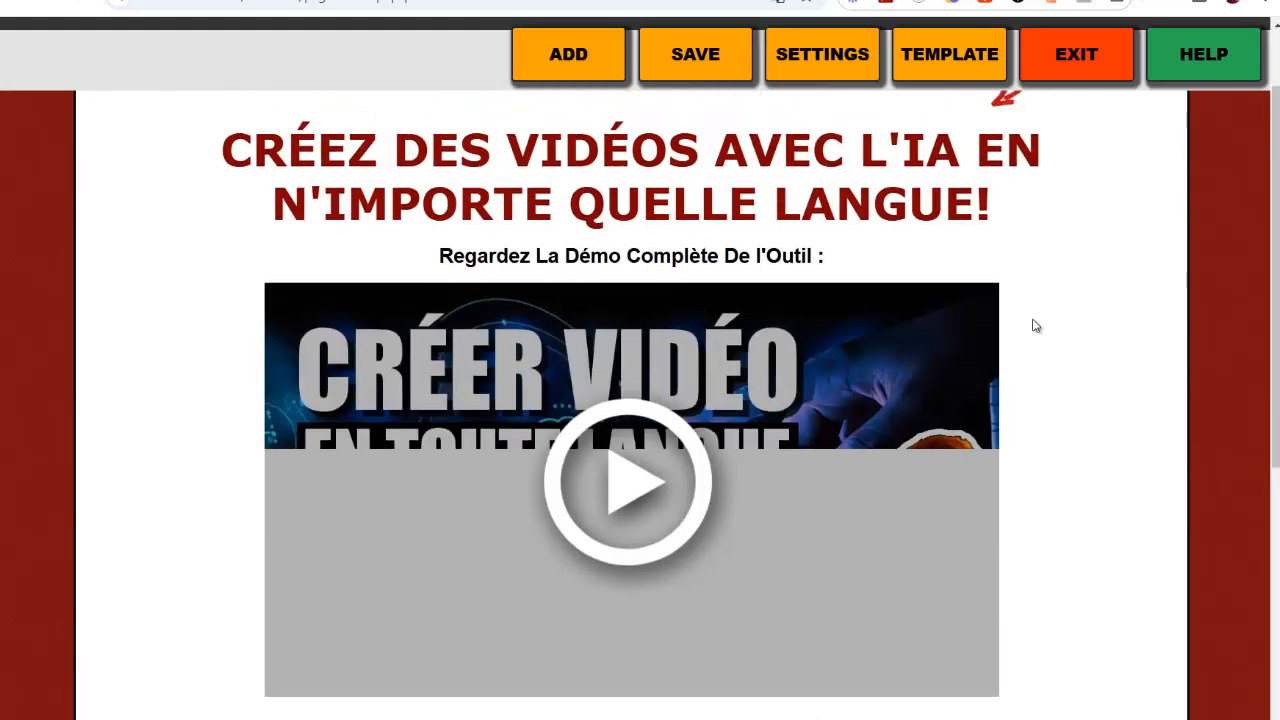
scroll(858, 288, down, 1)
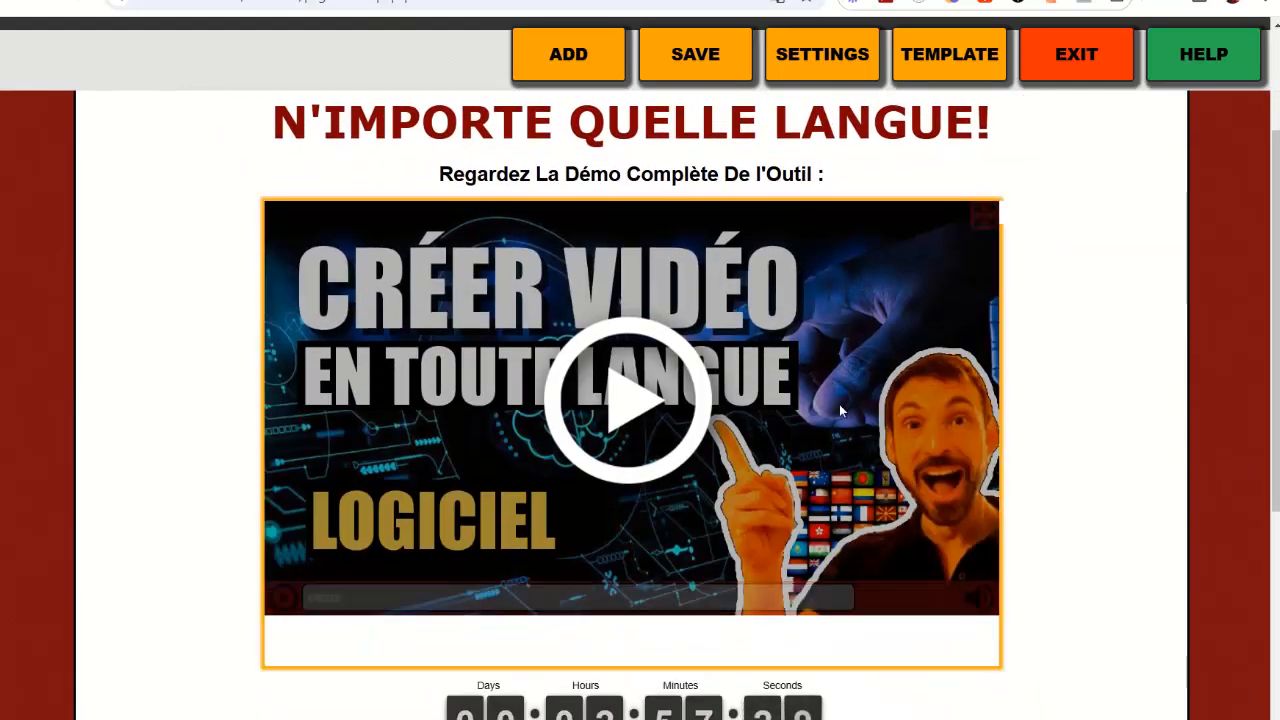
scroll(801, 354, down, 1)
scroll(790, 358, up, 1)
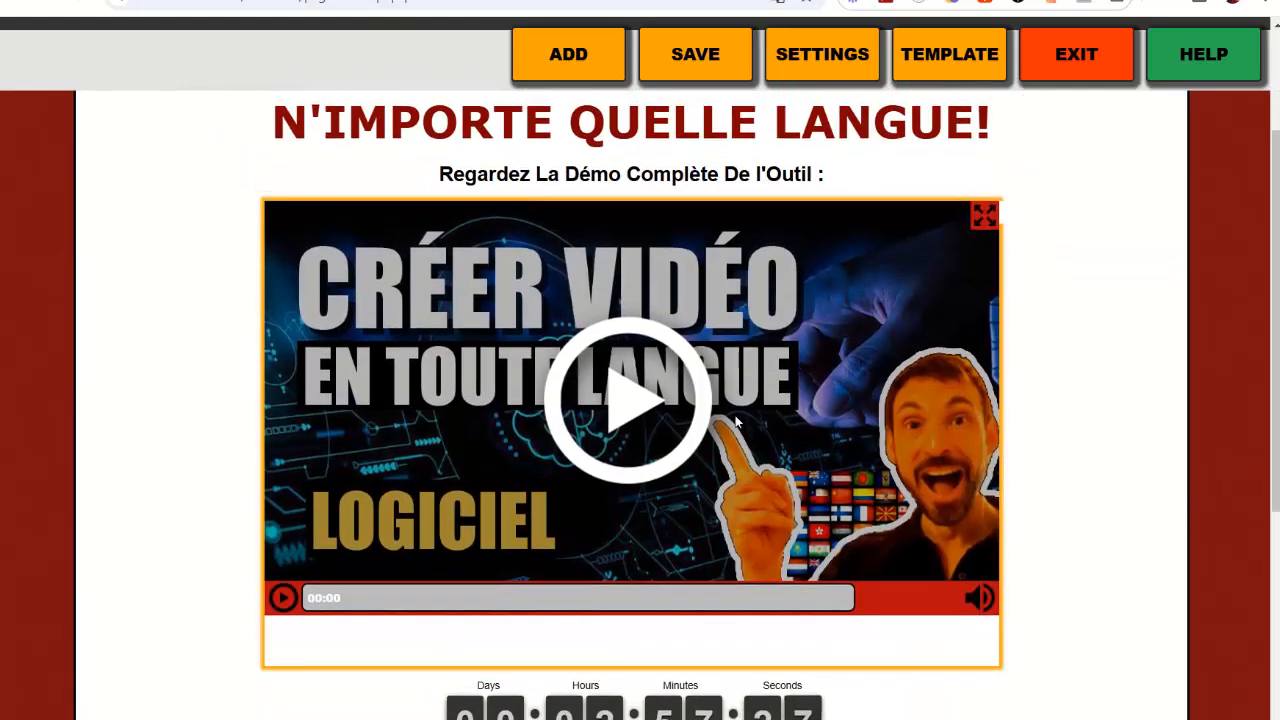
Step: Test the embedded sales video by starting playback and pausing it
scroll(509, 456, down, 1)
click(621, 318)
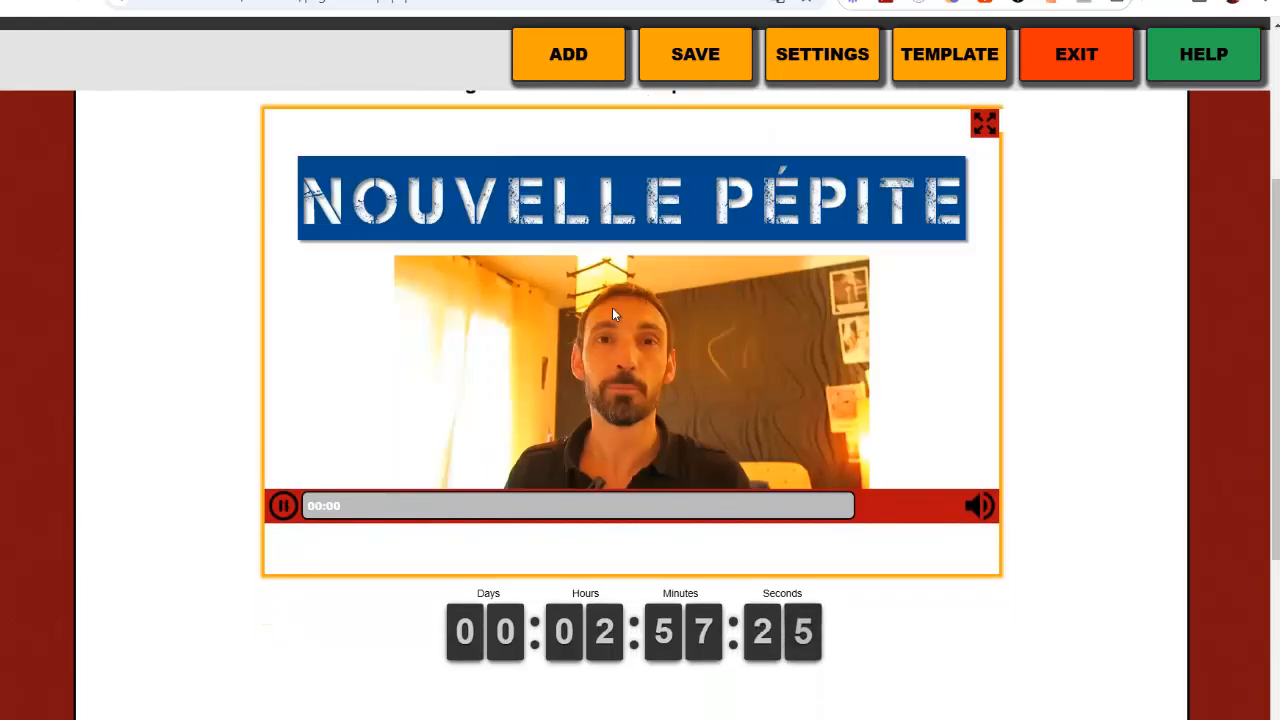
click(283, 506)
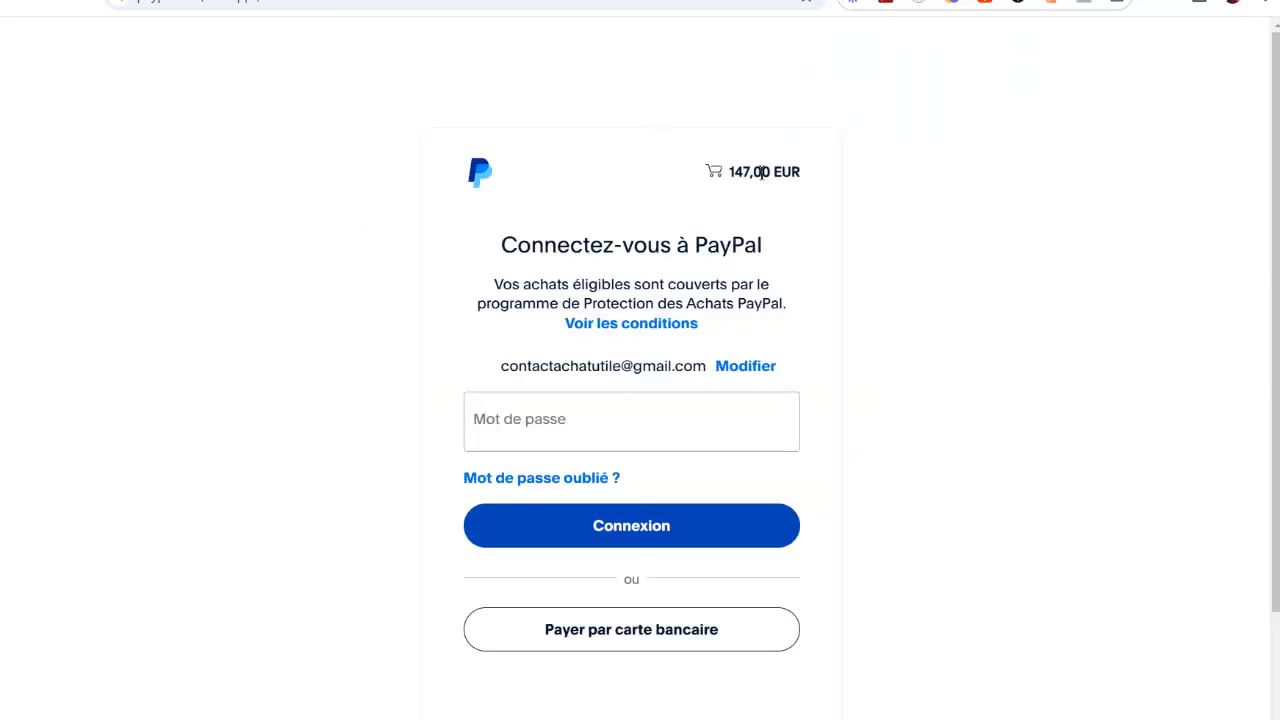
Step: Choose payment by bank card on the PayPal checkout, examine the card and billing address fields, and return to the page editor
triple_click(762, 172)
click(637, 637)
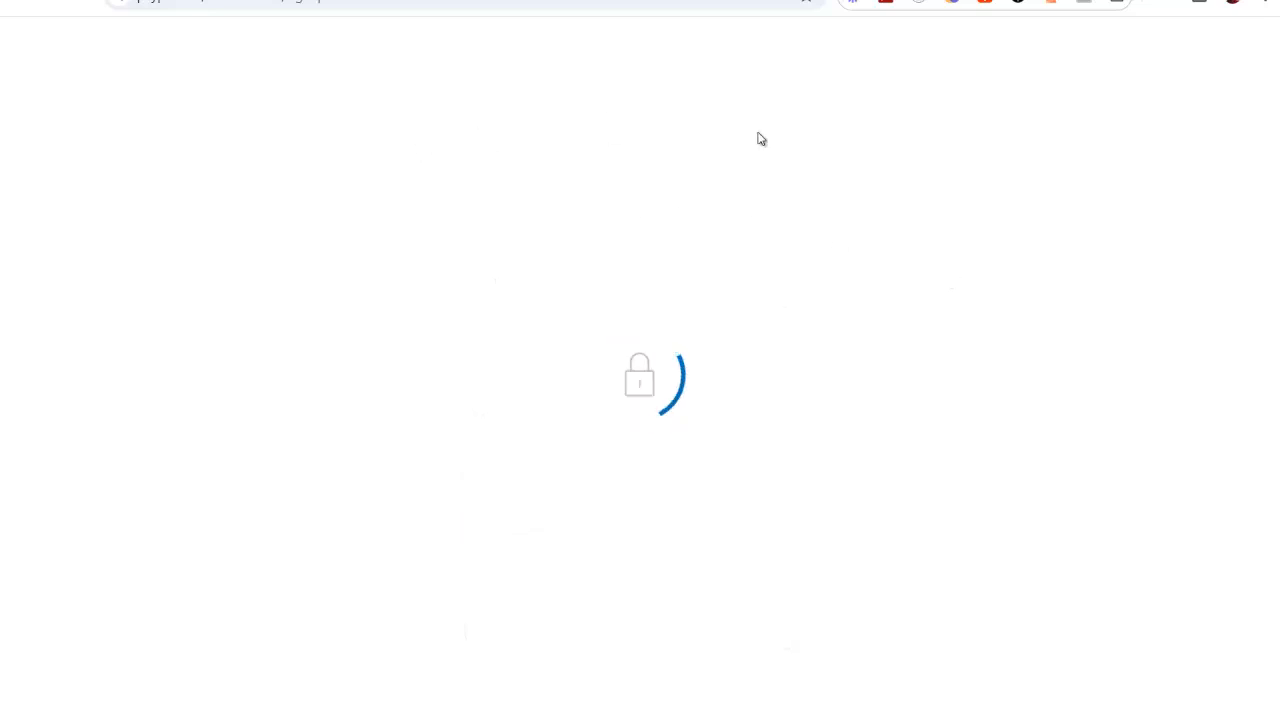
scroll(734, 246, down, 3)
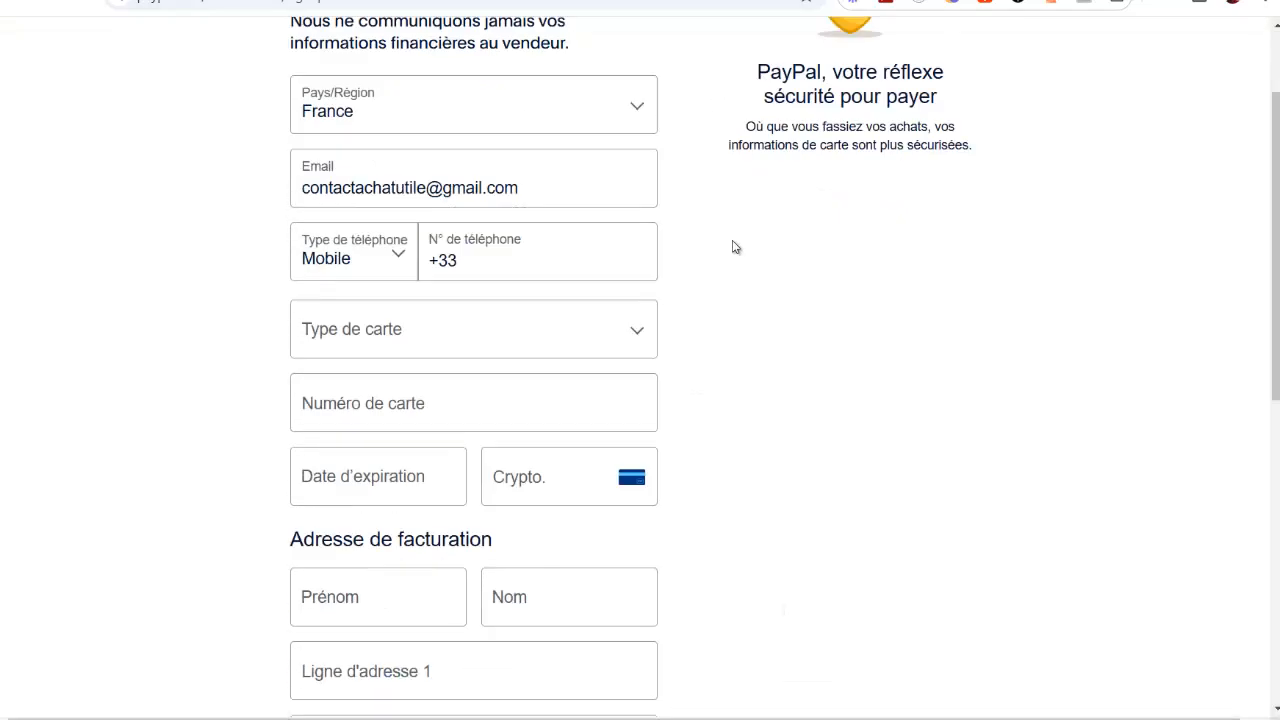
scroll(756, 200, up, 3)
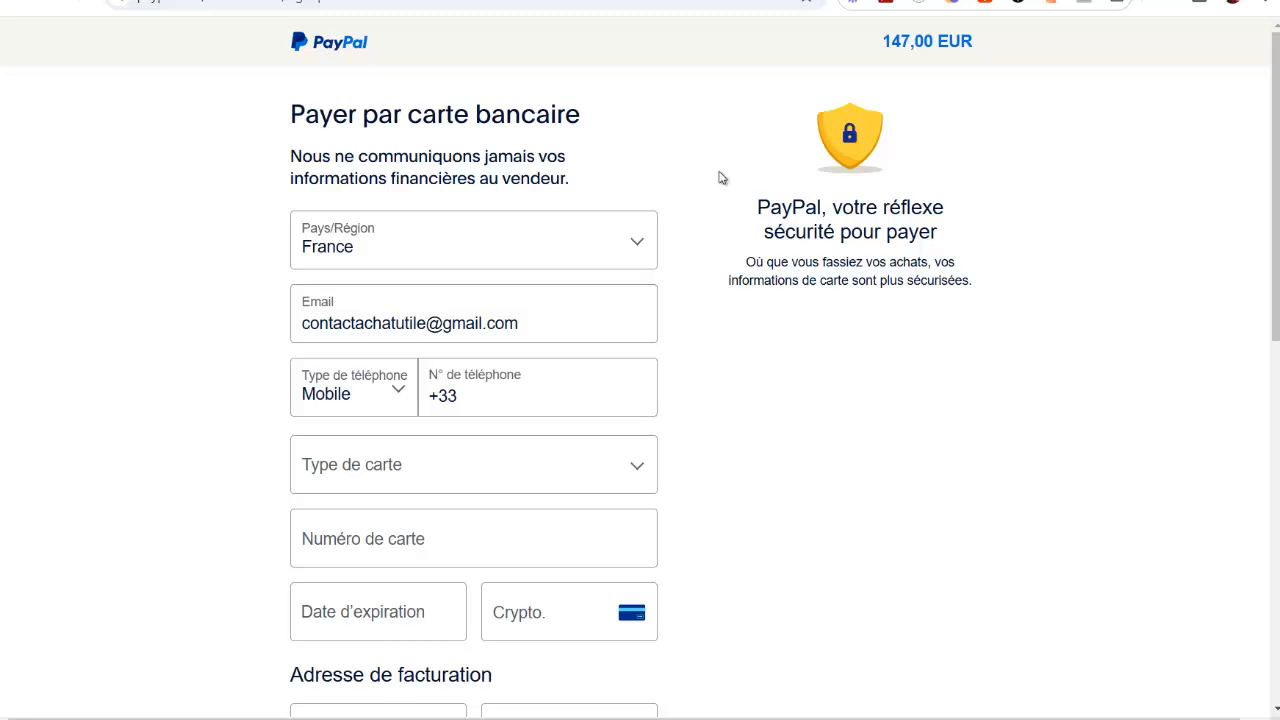
scroll(722, 177, down, 3)
scroll(723, 240, up, 3)
scroll(771, 420, down, 6)
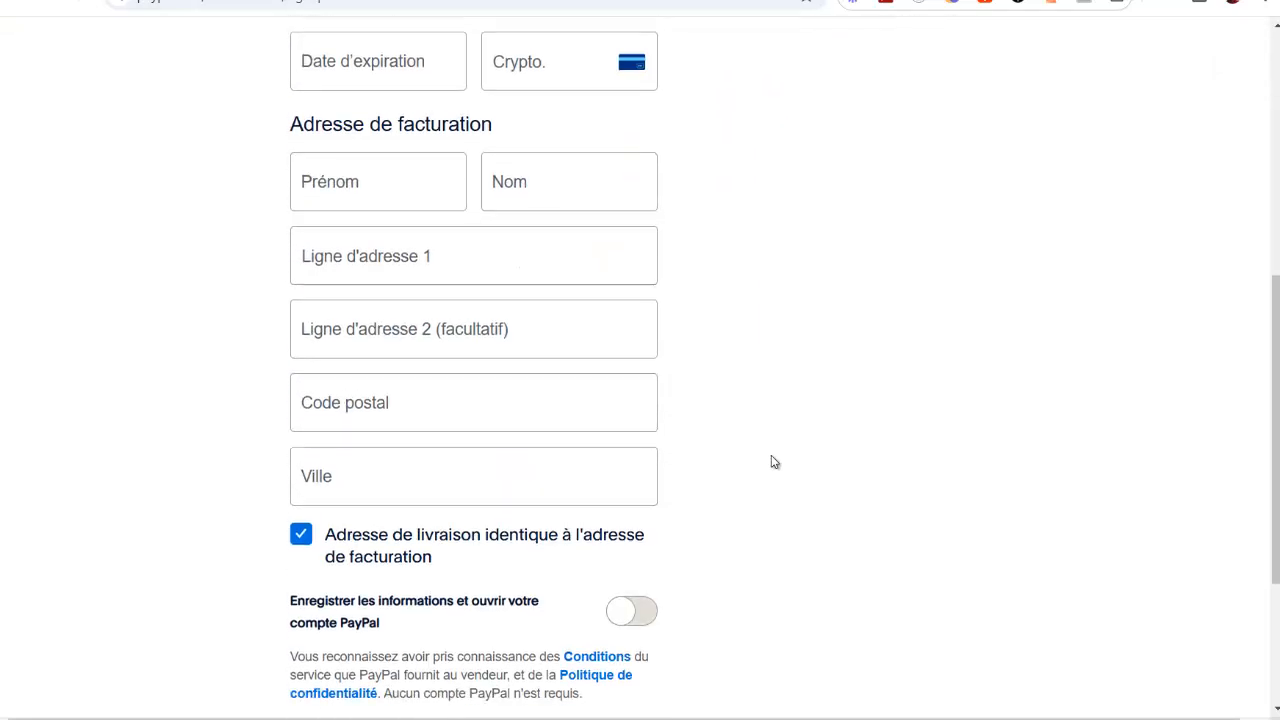
scroll(773, 462, up, 6)
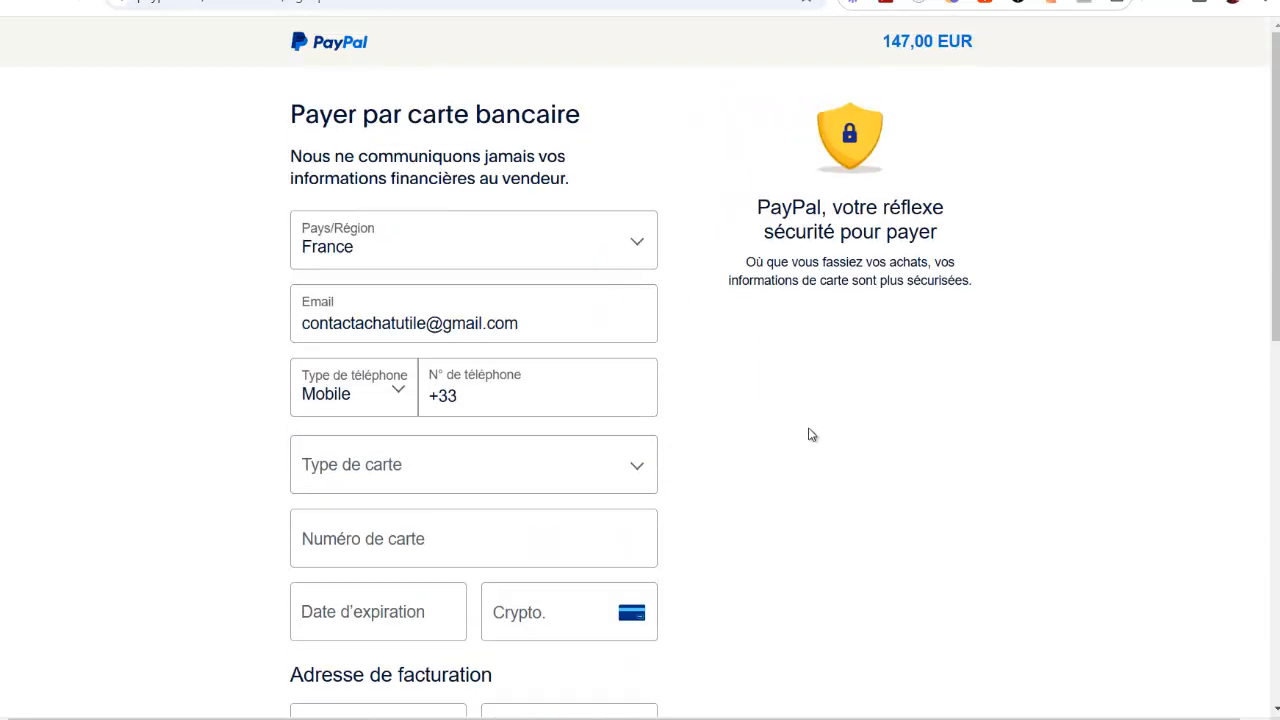
scroll(700, 340, down, 1)
scroll(560, 232, up, 1)
click(12, 3)
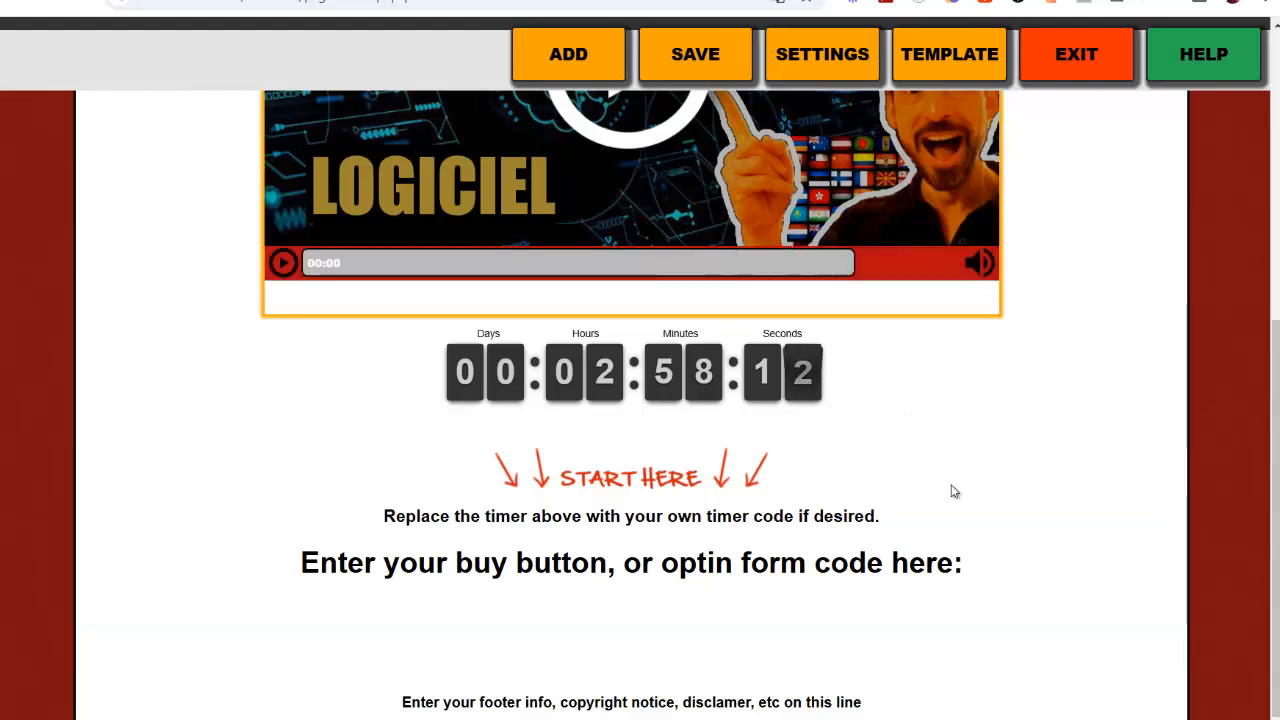
Step: Insert a full-width block after the block with the buy button placeholder text
click(1020, 574)
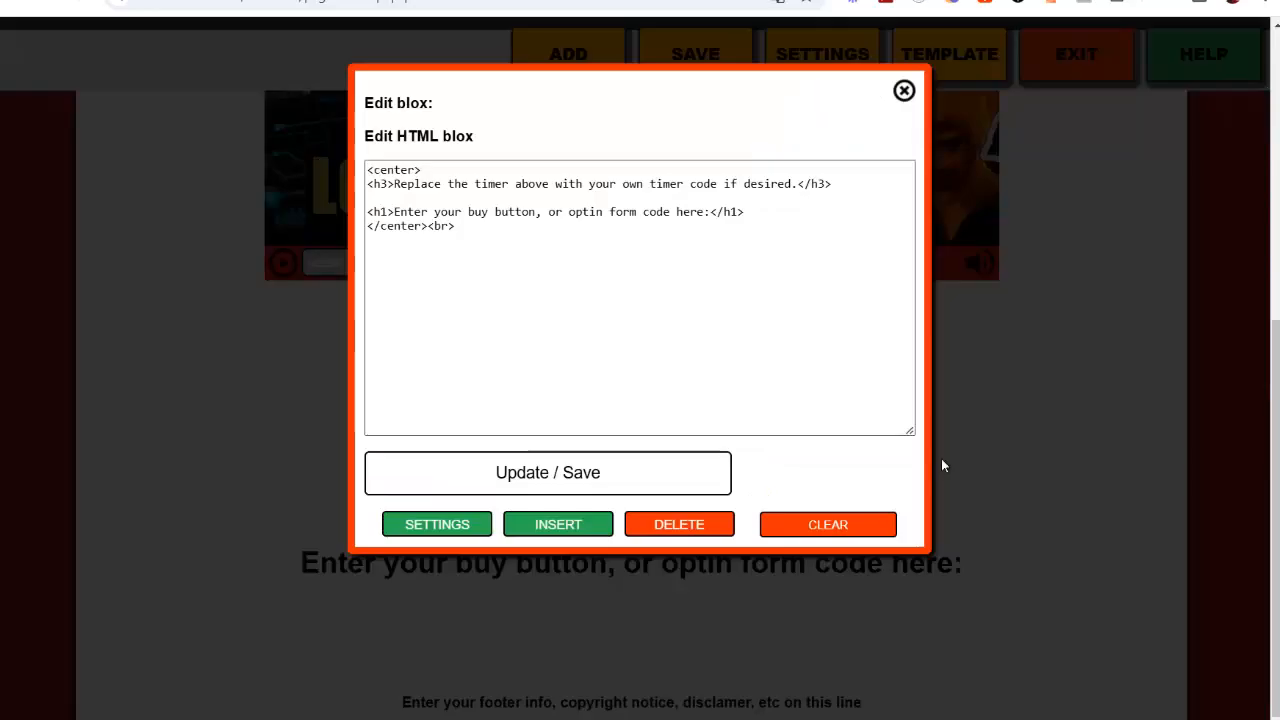
click(548, 526)
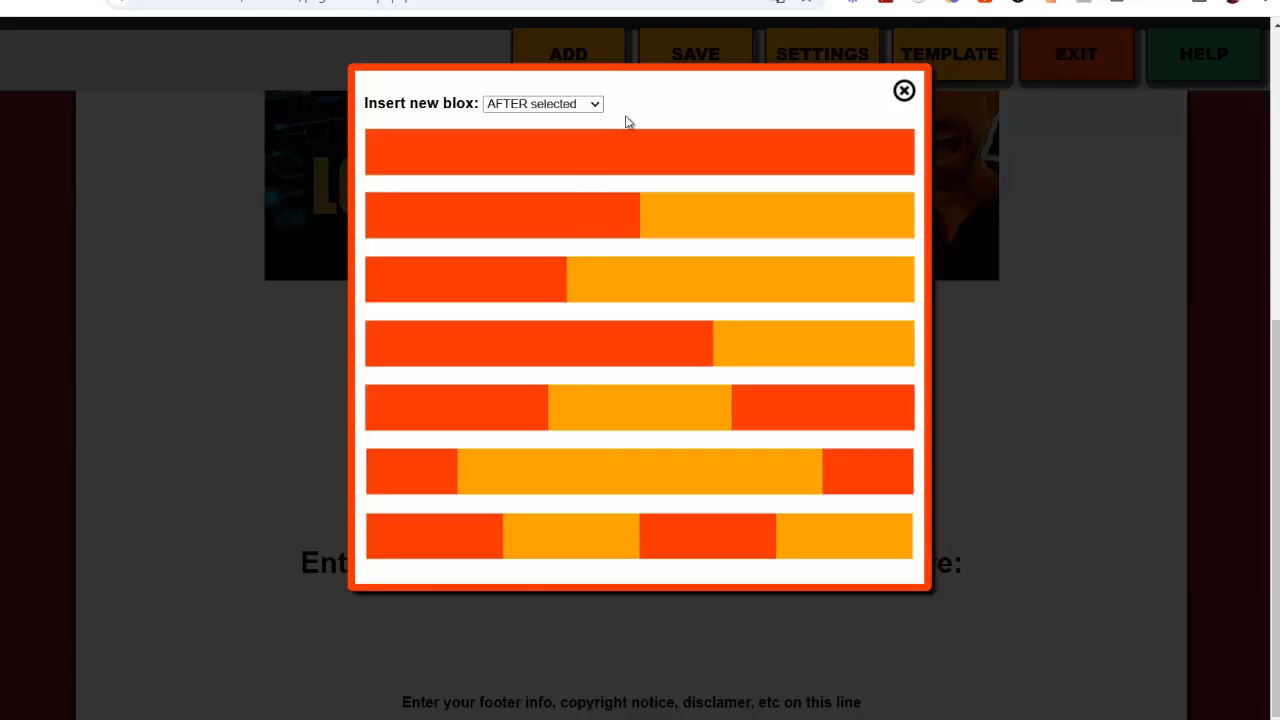
click(666, 160)
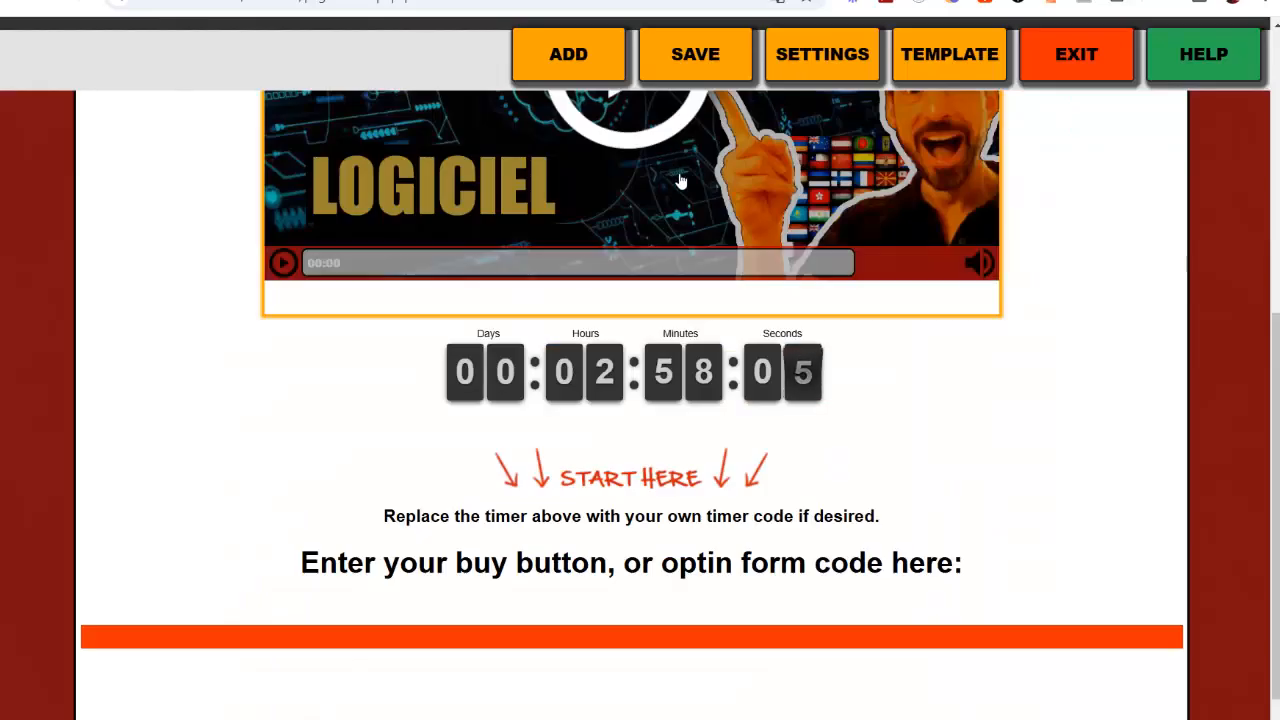
Step: Make the new block an HTML block containing the centred PayPal "Acheter" button form code in EUR, and save it
click(674, 634)
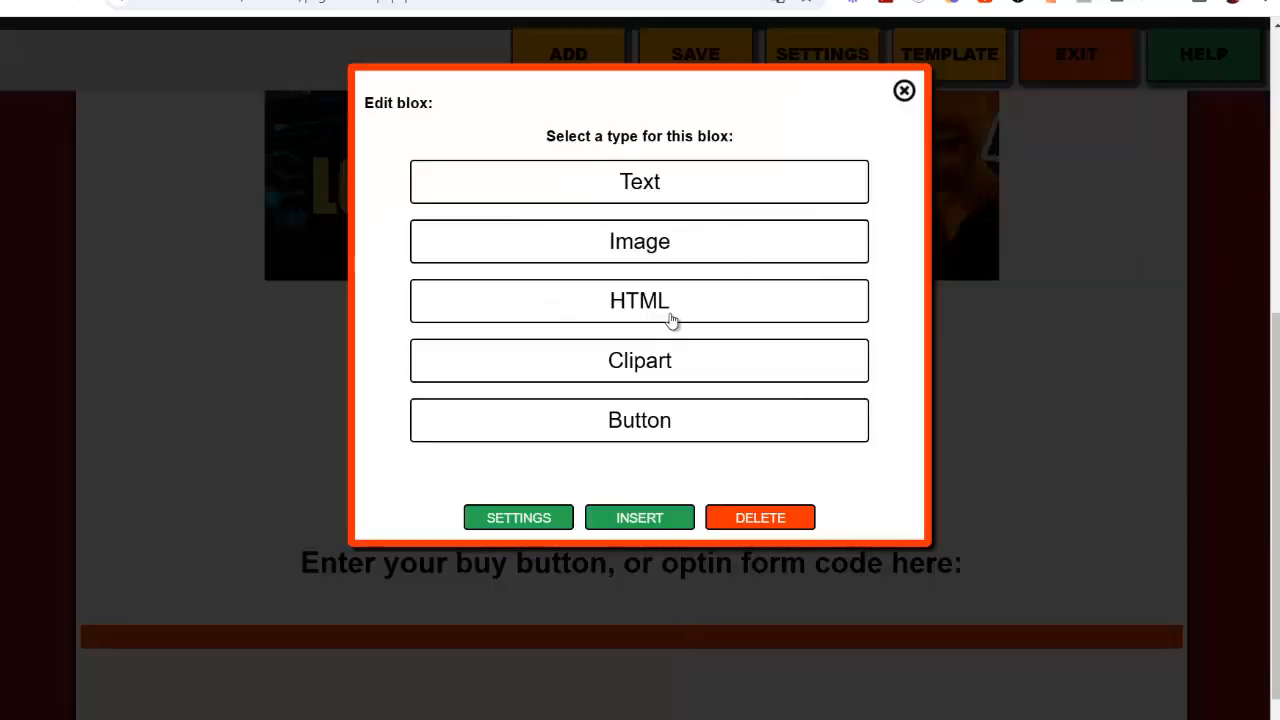
click(637, 307)
click(562, 215)
text(<center><form action="https://www.paypal.com/cgi-bin/webscr" method="post" target="_top">   <input type="hidden" name="cmd" value="_s-xclick" />   <input type="hidden" name="hosted_button_id" value="ZTFK3WRJ83F62" />   <input type="hidden" name="currency_code" value="EUR" />   <input type="image" src="https://www.paypalobjects.com/fr_FR/i/btn/btn_buynowCC_LG.gif" border="0" name="submit" title="PayPal, votre réflexe sécurité pour payer en ligne." alt="Acheter" /> </form></center>)
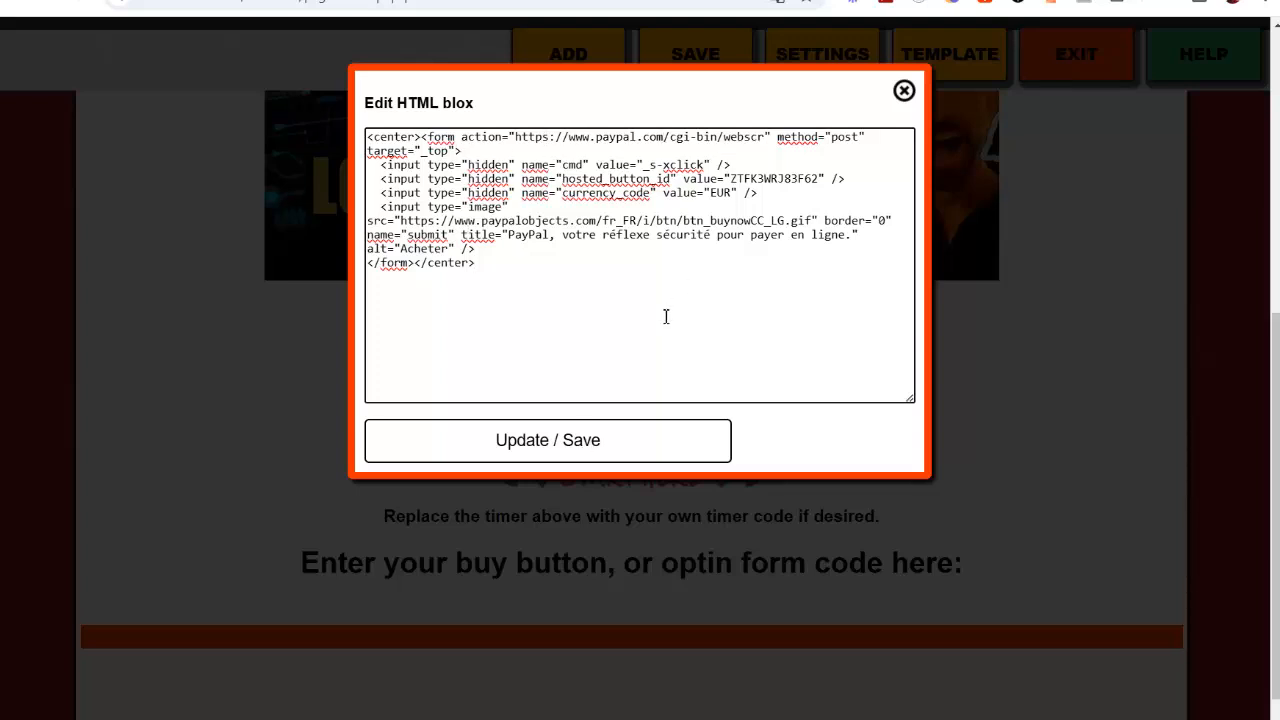
click(585, 455)
scroll(680, 555, down, 1)
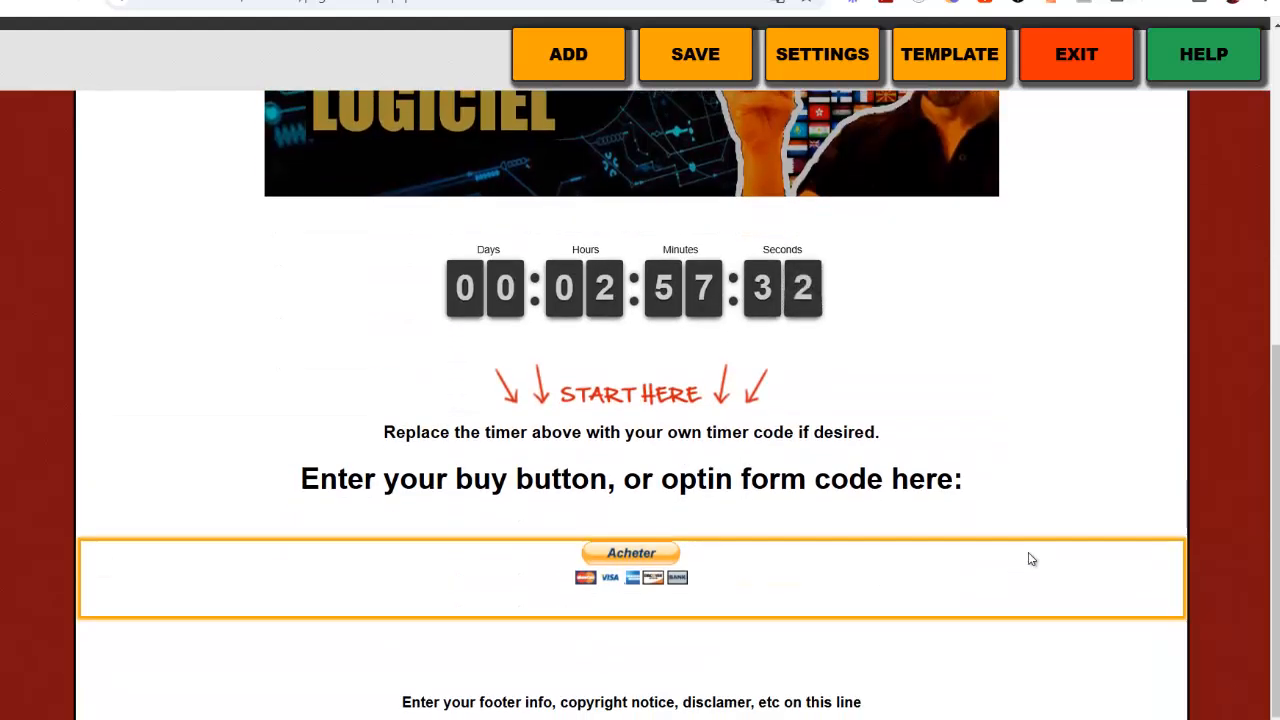
Step: Add a full-width block at the end of the page, examine the Button type's settings and leave them without saving
click(584, 52)
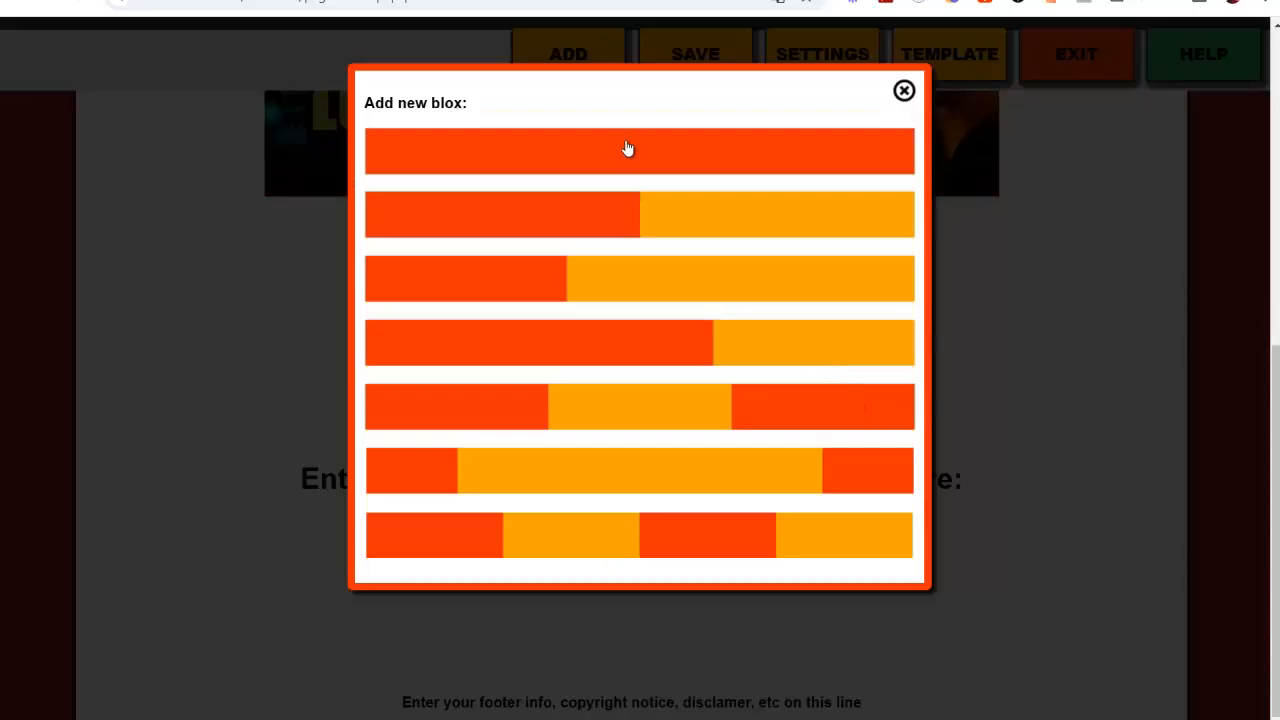
click(627, 148)
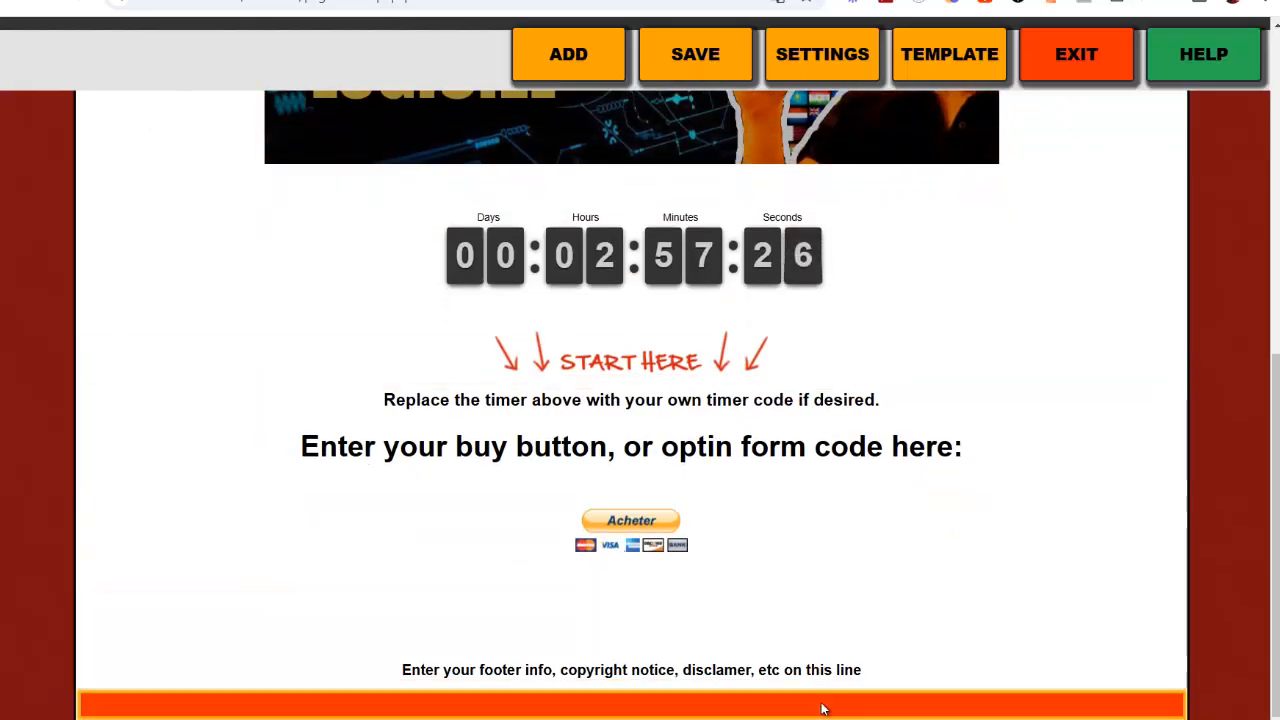
click(823, 709)
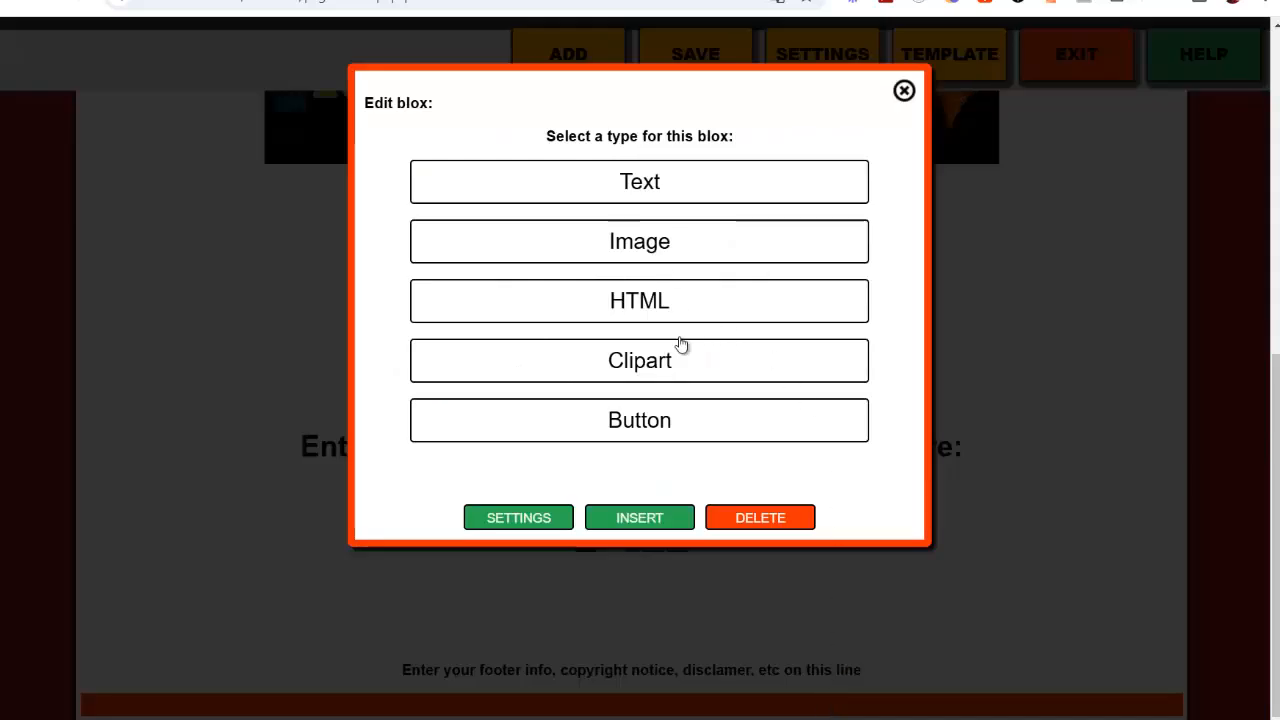
click(664, 423)
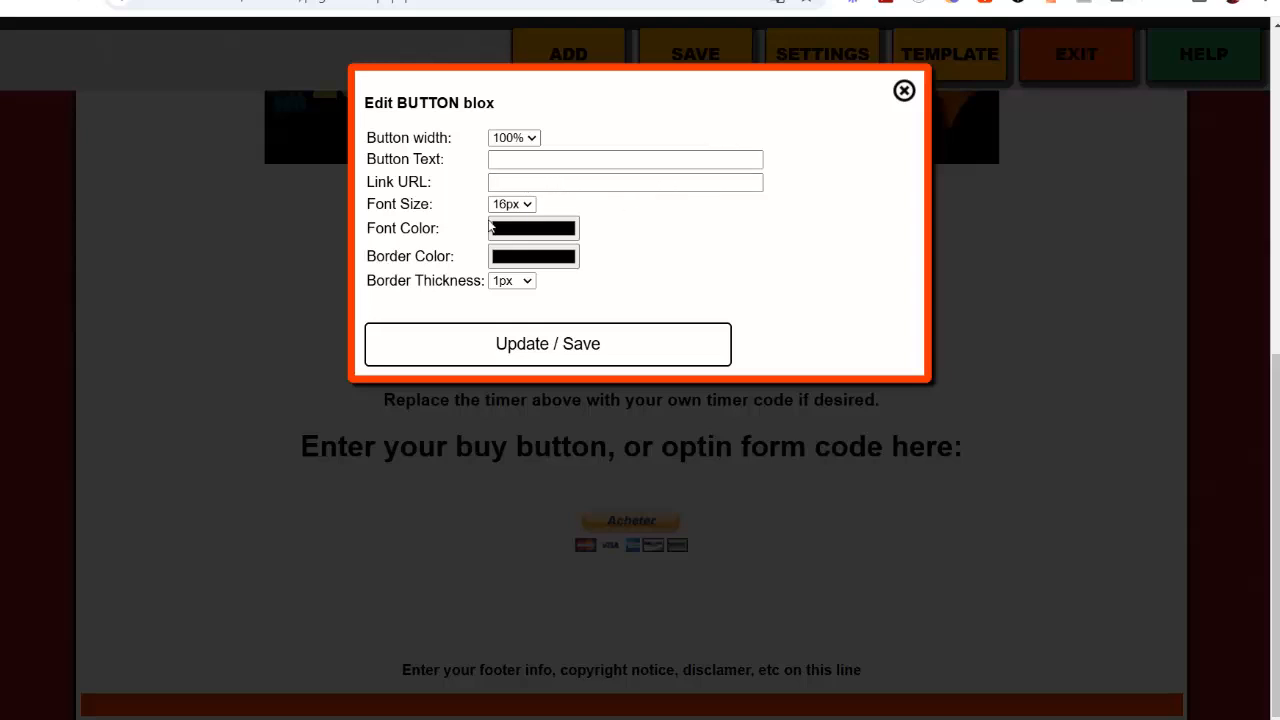
click(903, 92)
scroll(1020, 533, up, 1)
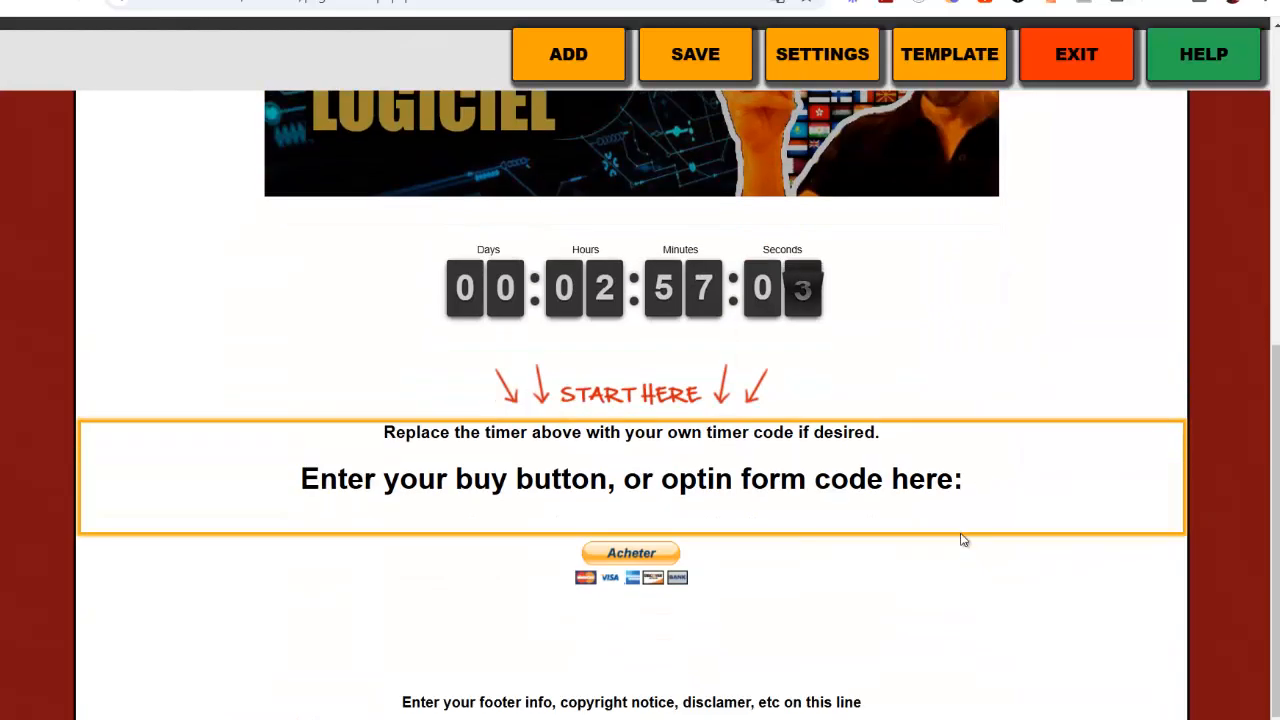
Step: Replace the buy button placeholder heading with "Achetez Maintenant En Toute Sécurité:", save the block and review the whole page
click(908, 482)
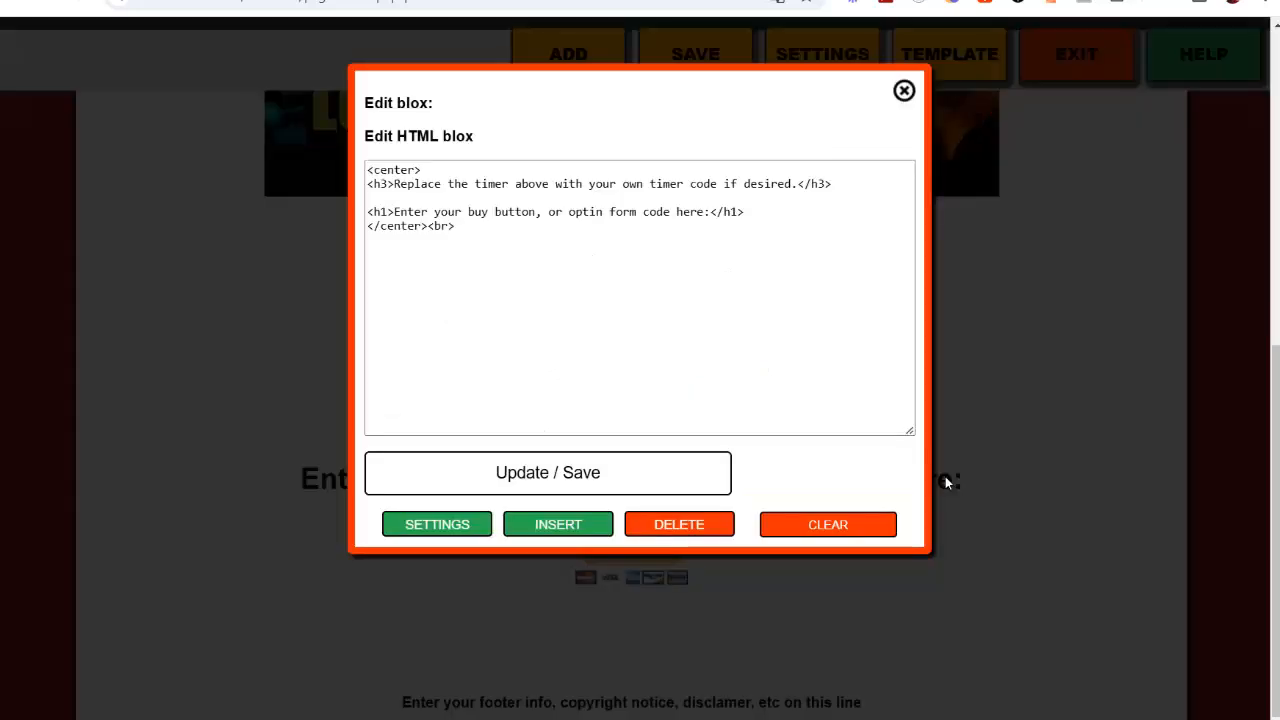
drag(704, 212, 396, 216)
text(Ache)
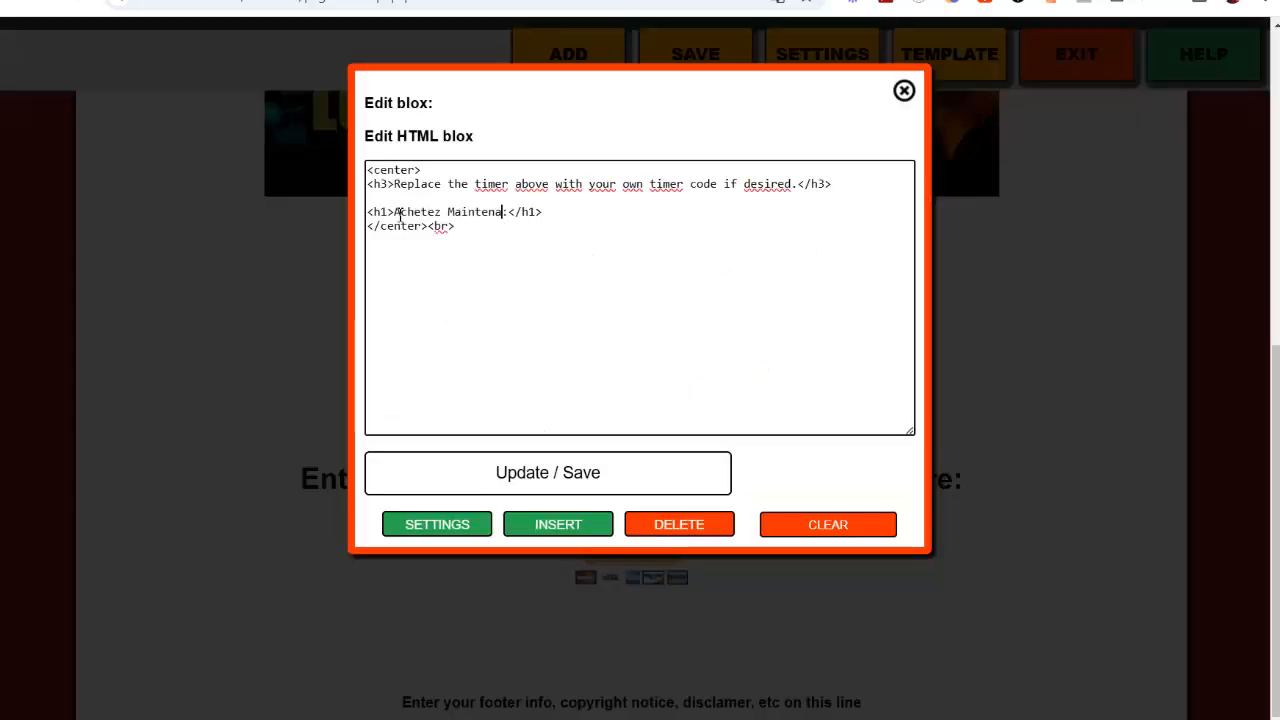
text(tez Maintenant En Toute Sécurité)
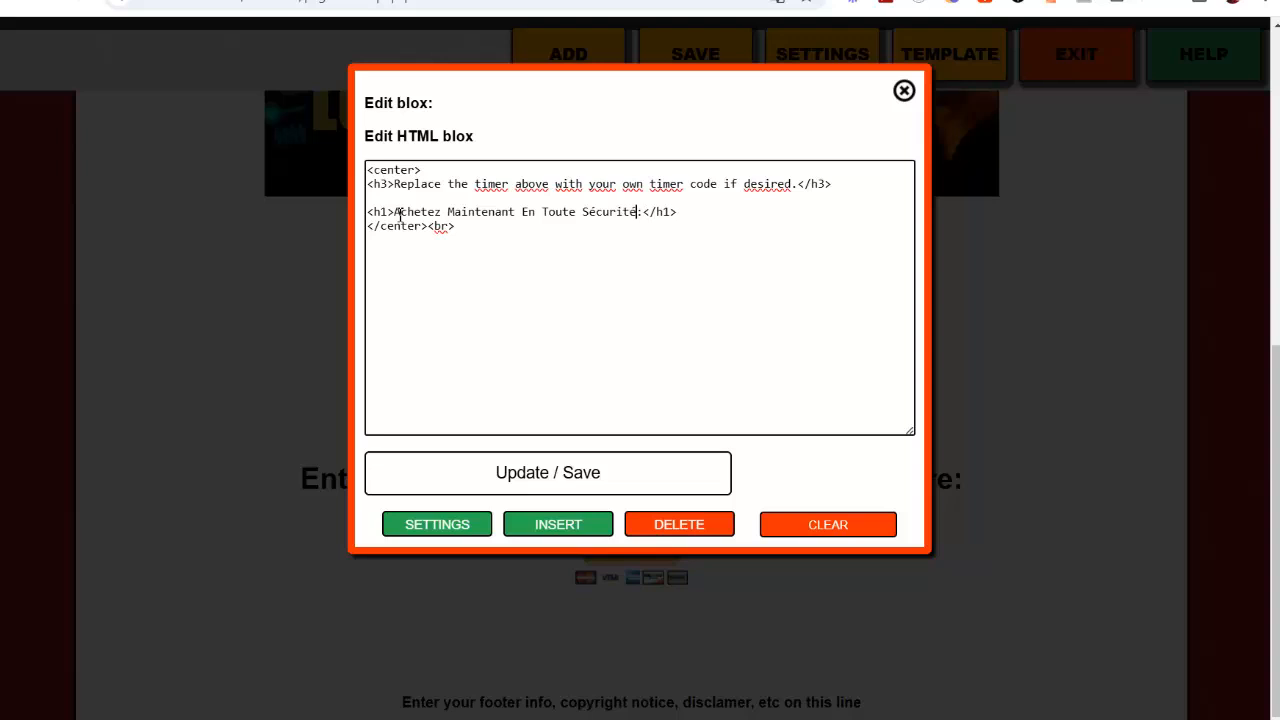
click(548, 472)
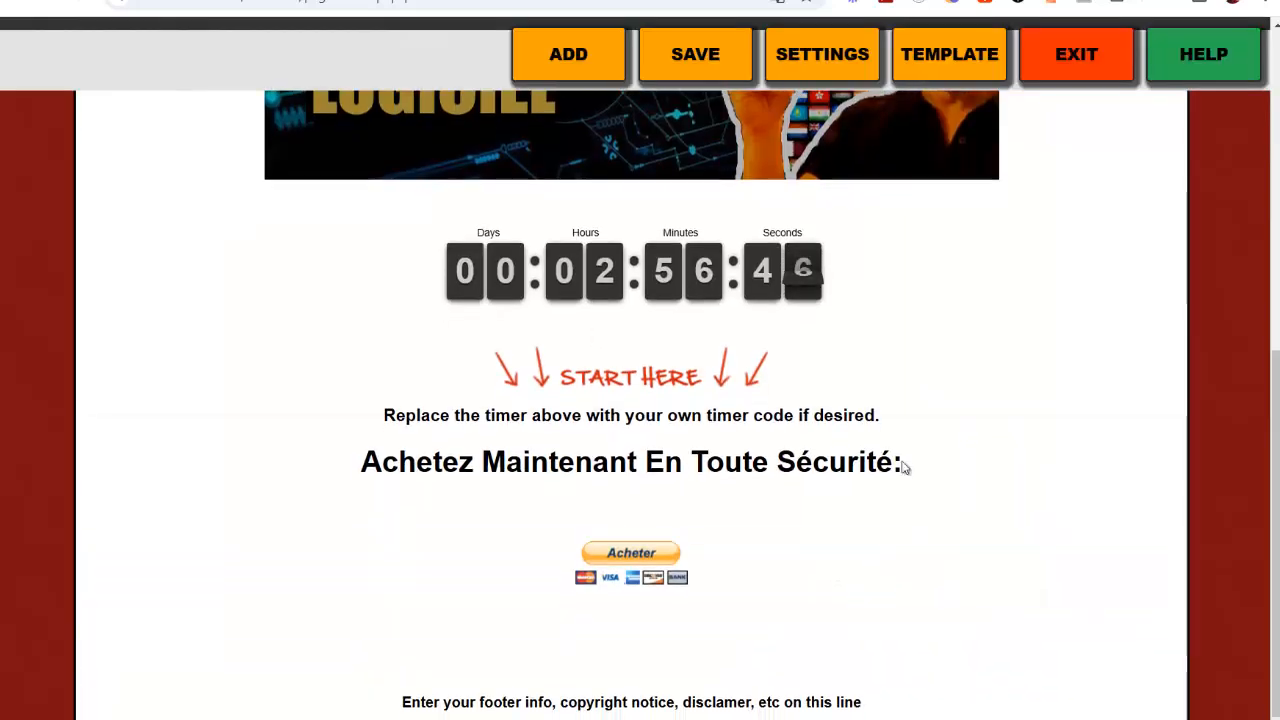
scroll(903, 463, up, 5)
scroll(895, 452, up, 3)
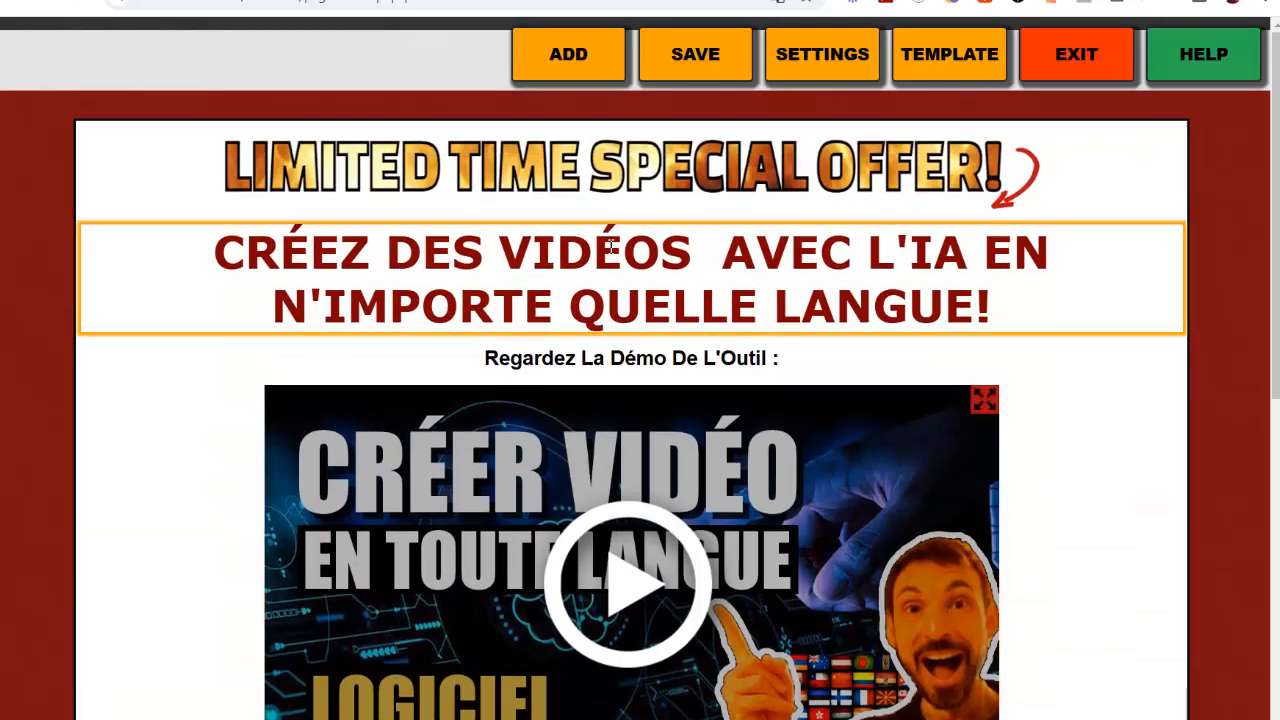
scroll(1120, 330, down, 6)
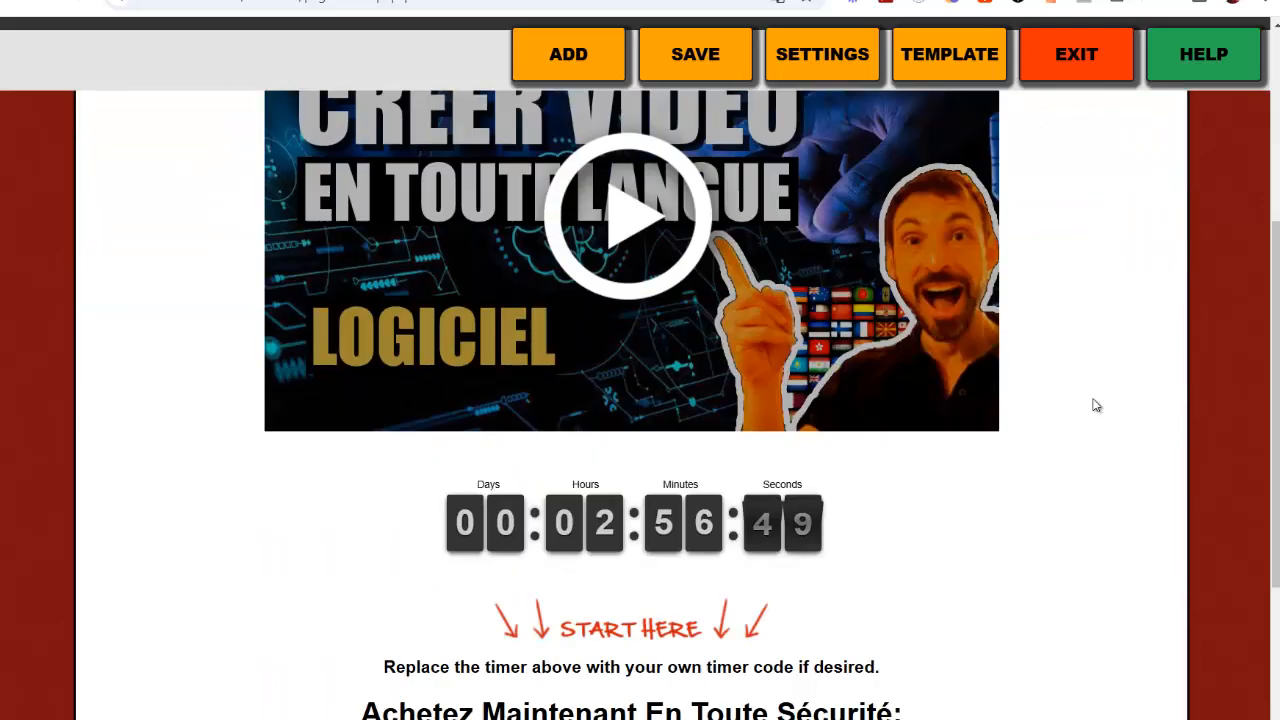
scroll(1074, 405, up, 6)
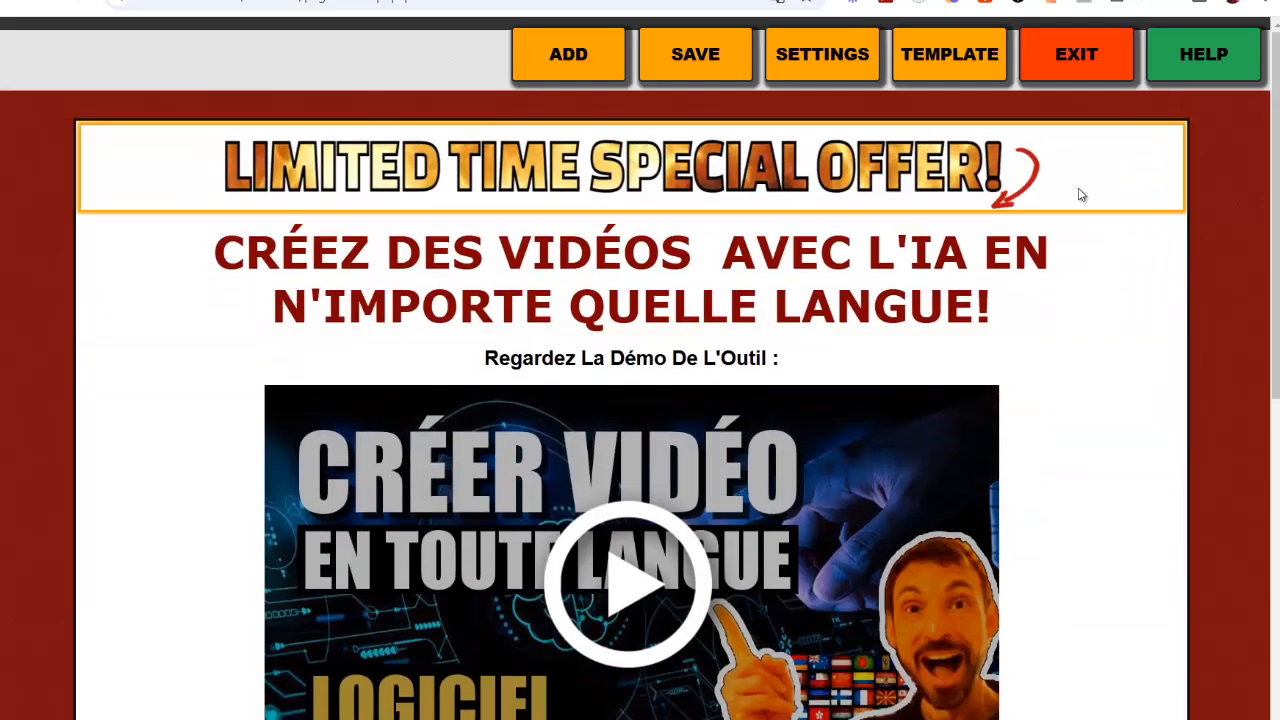